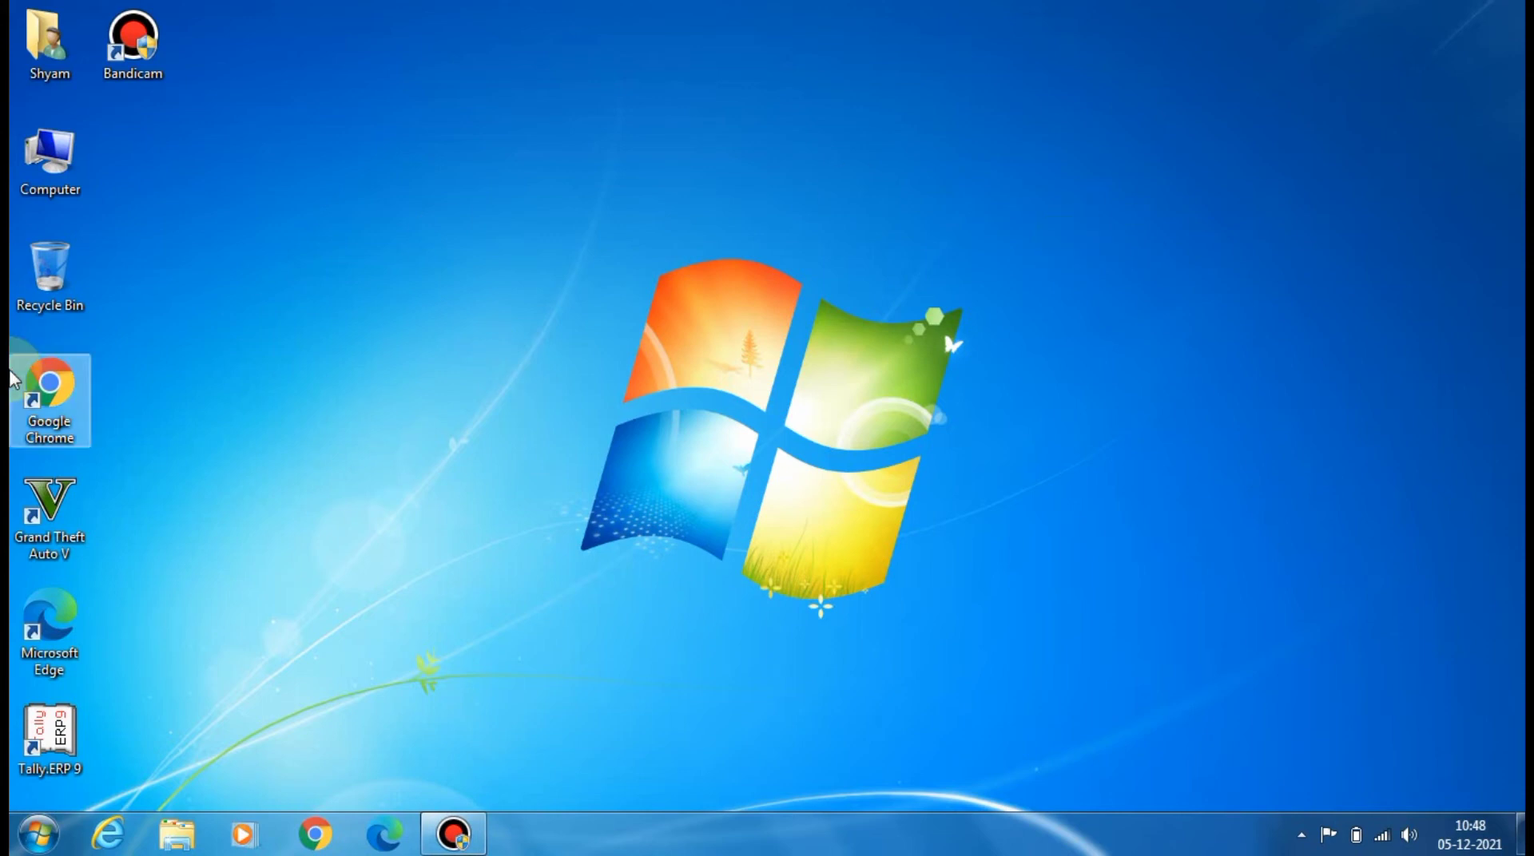
Launch Google Chrome and open the Security page of its Privacy and security settings.
double_click(64, 394)
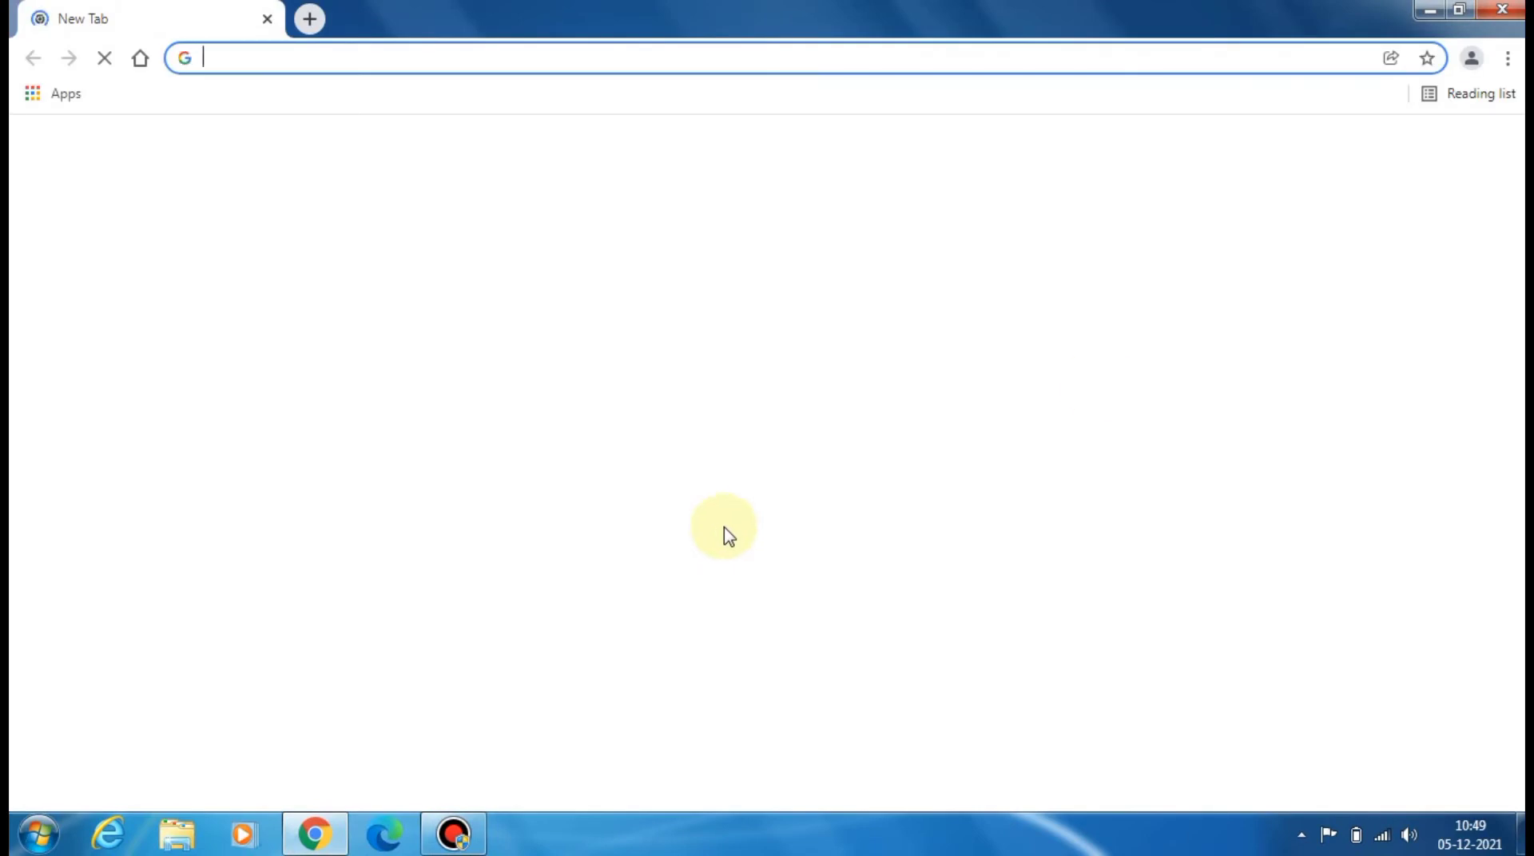
left_click(1510, 60)
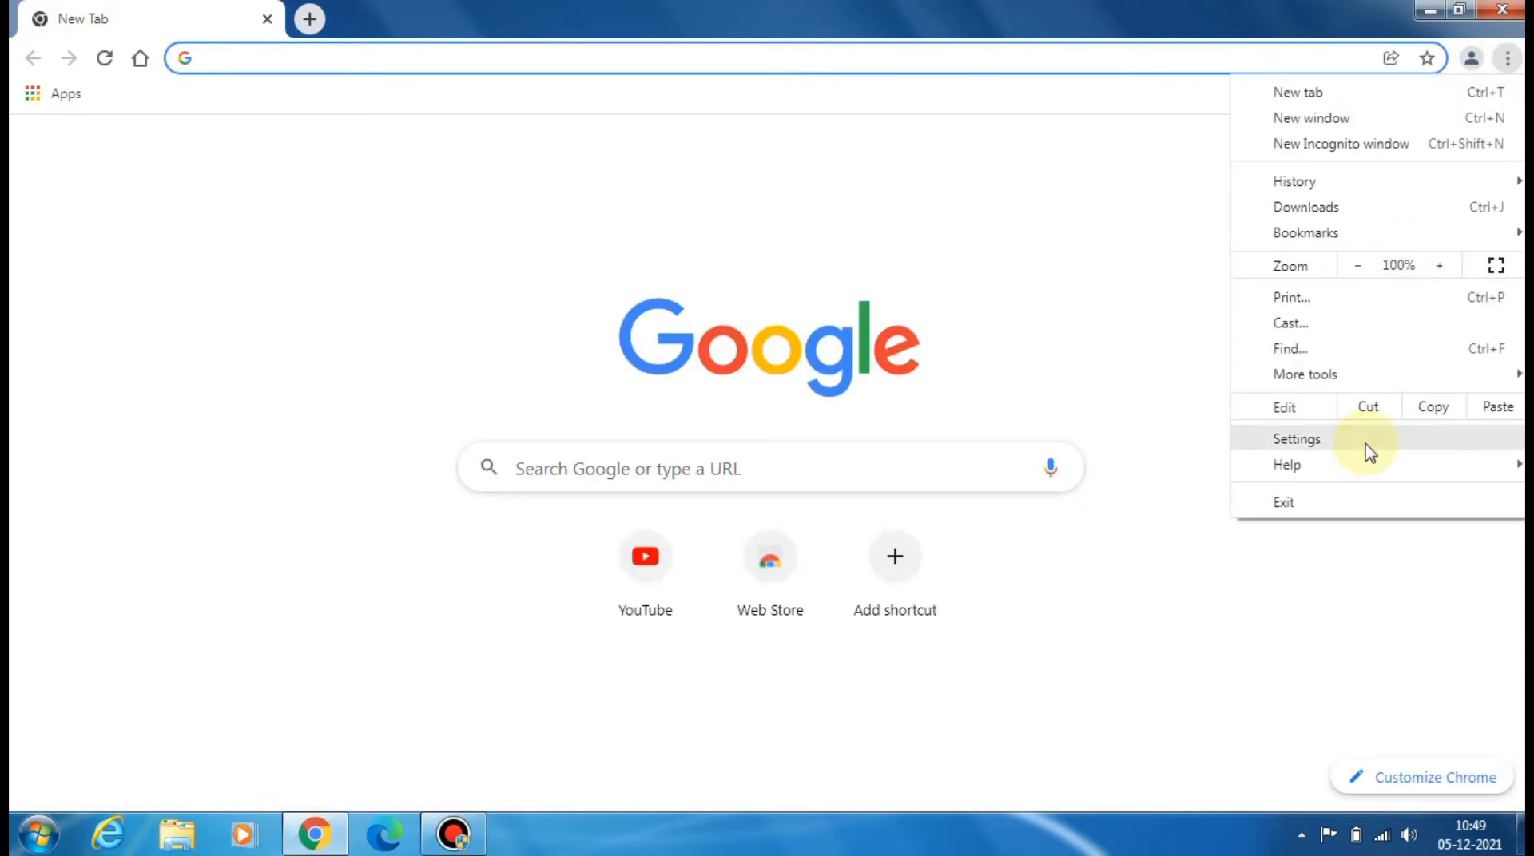
left_click(1296, 439)
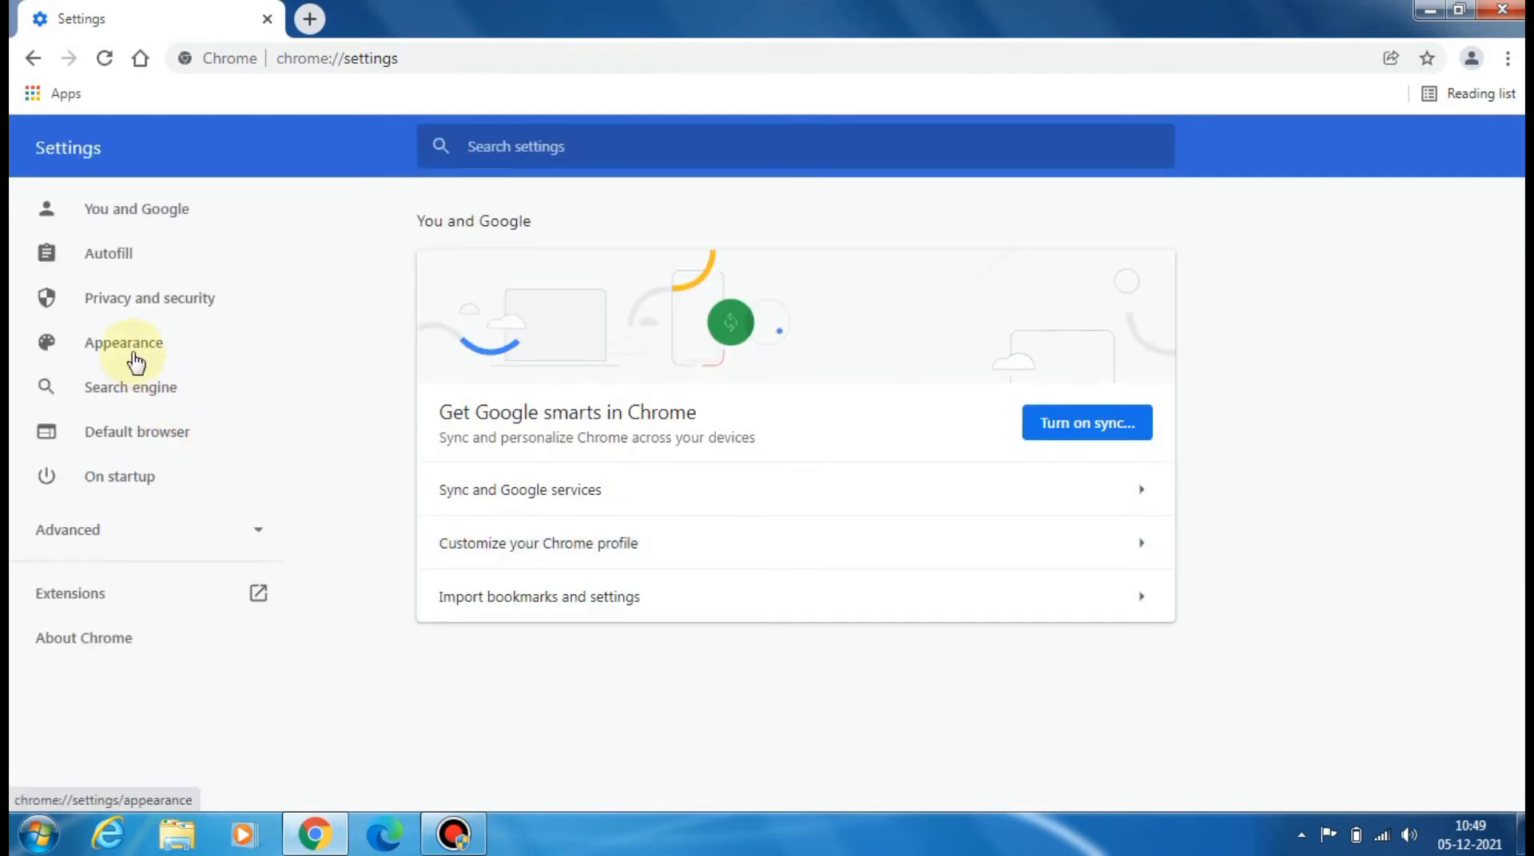
left_click(146, 304)
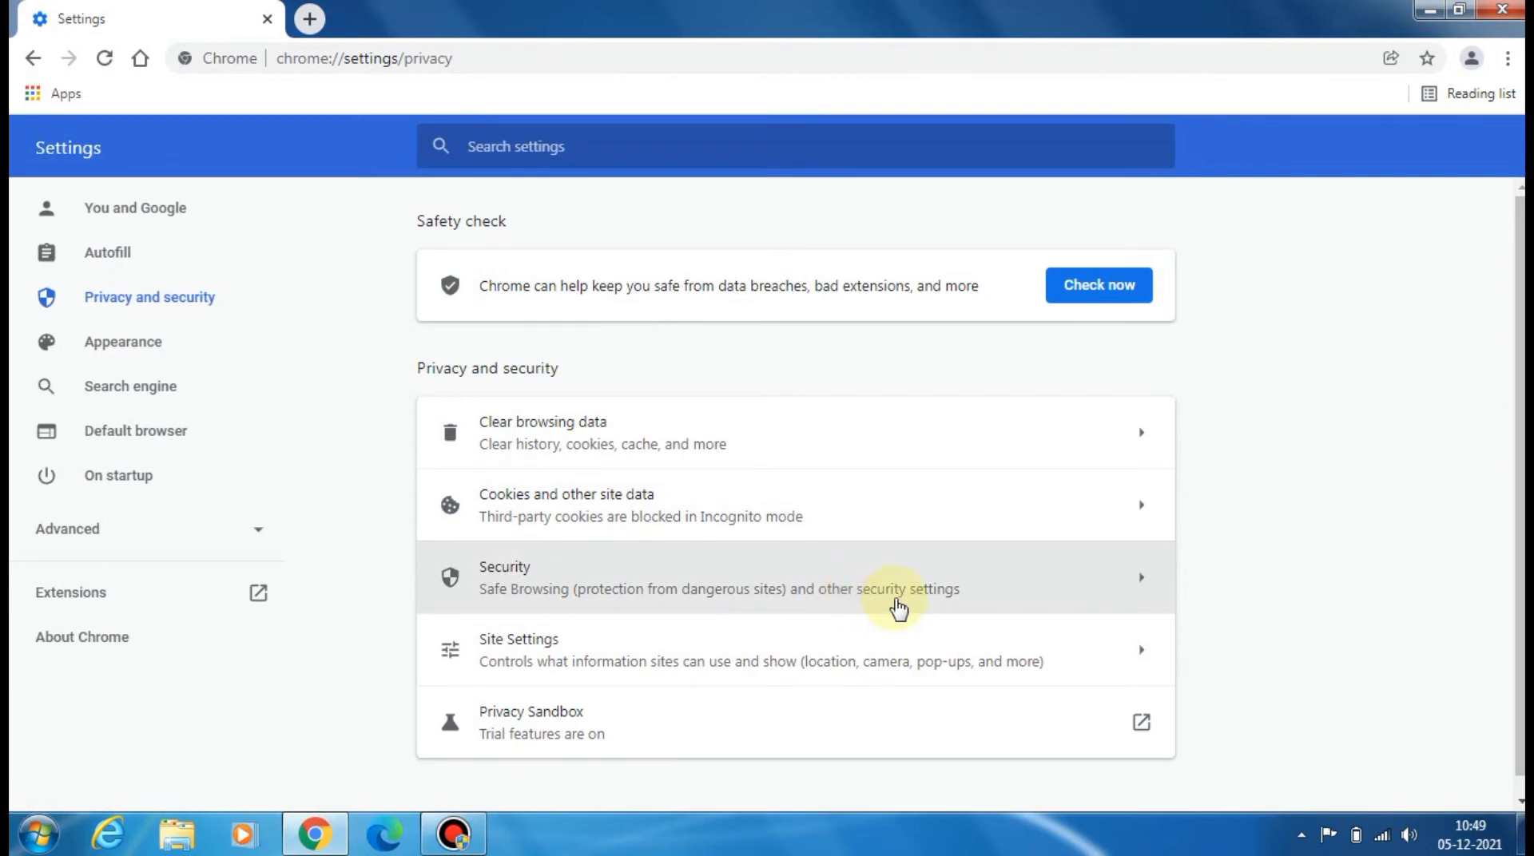
left_click(1092, 592)
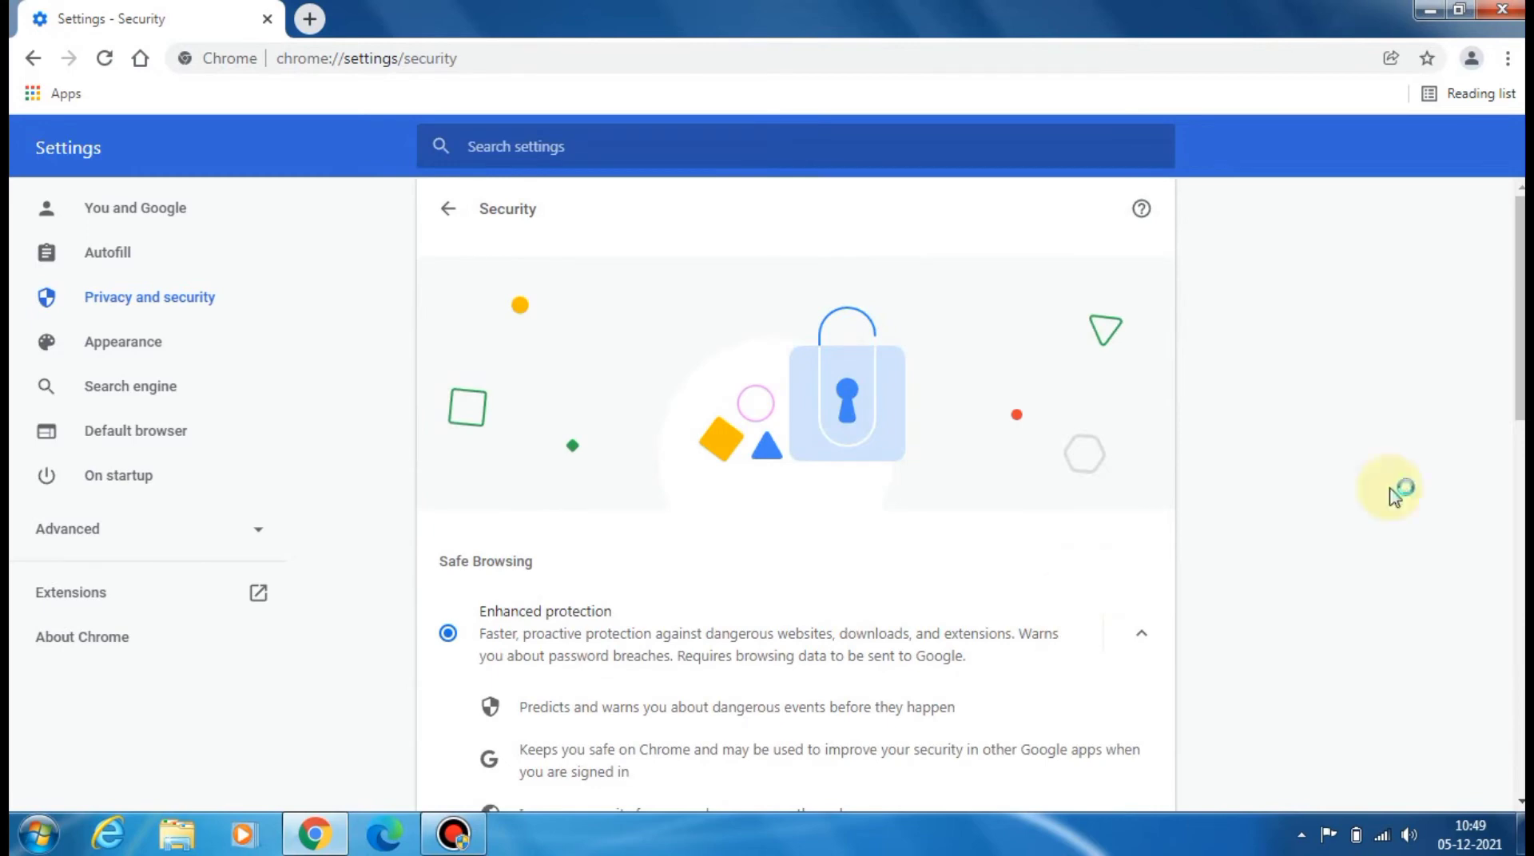
Review the Safe Browsing levels, select Enhanced protection, and close the browser.
scroll(795, 495, "down", 2)
scroll(796, 495, "down", 3)
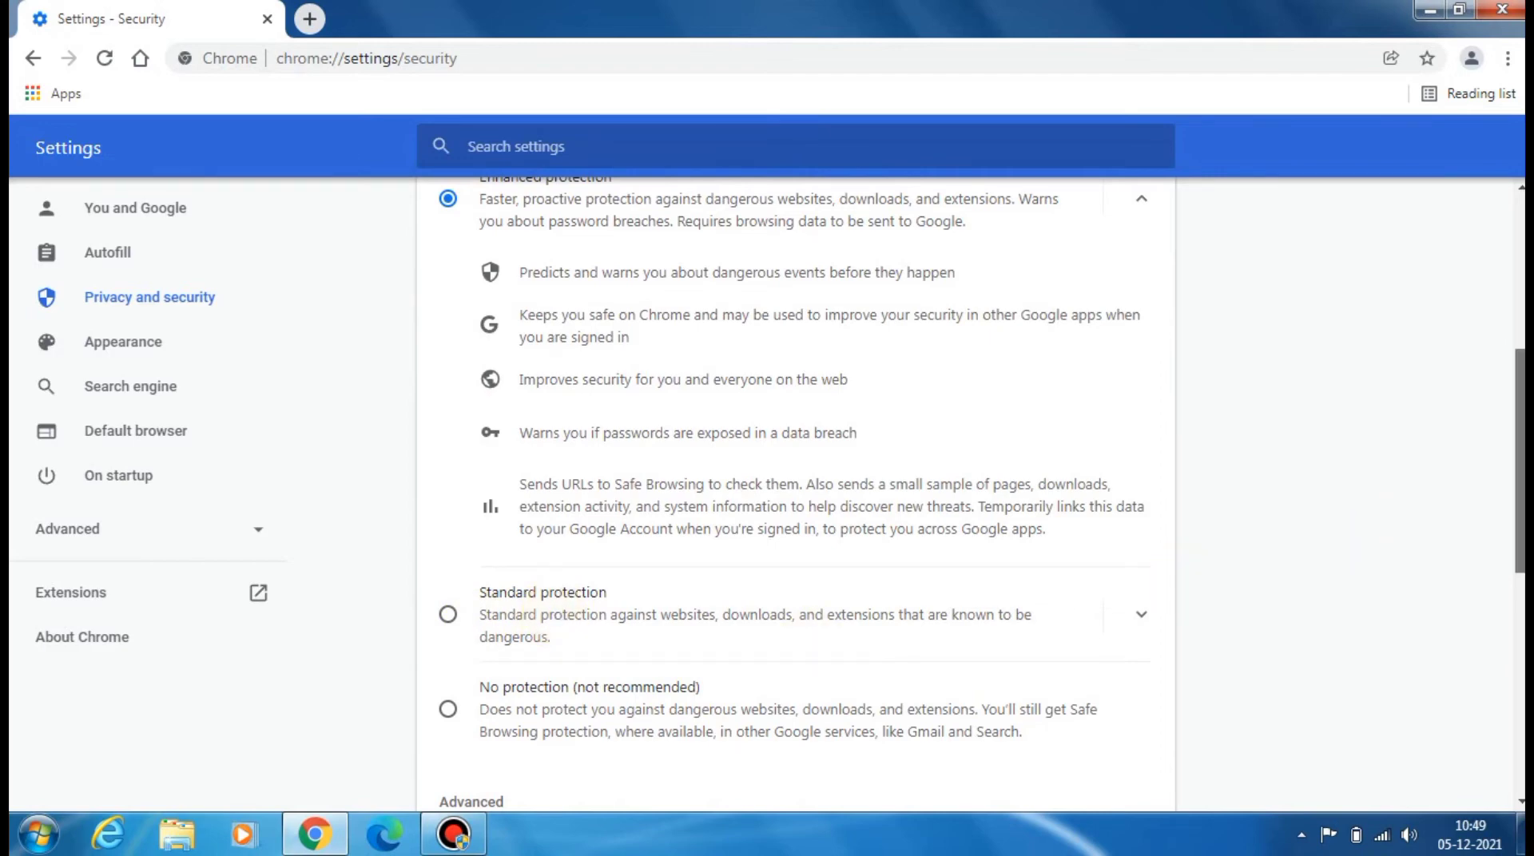
scroll(1520, 463, "up", 5)
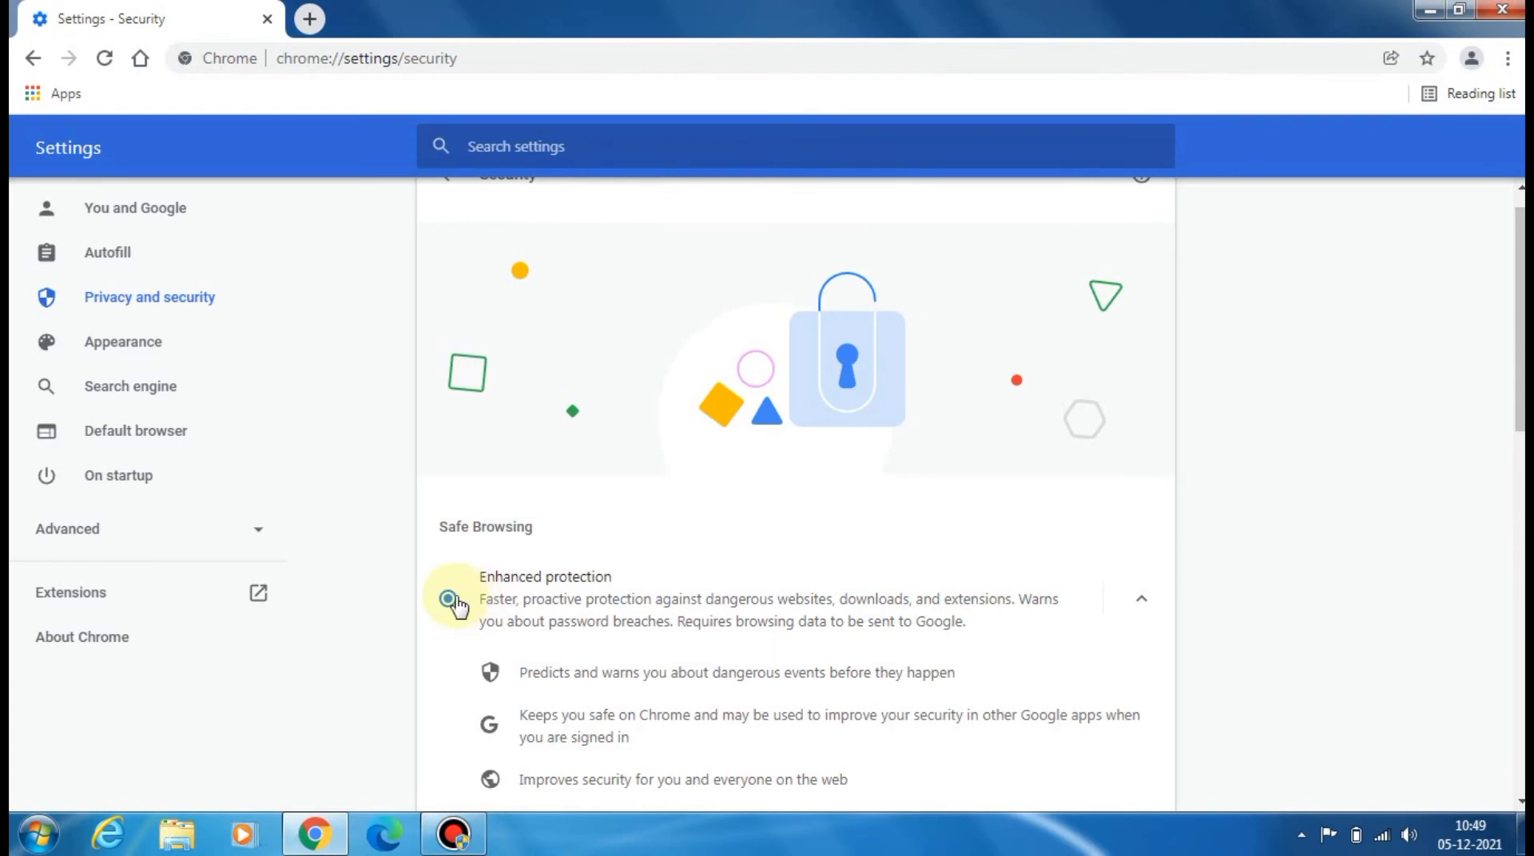
left_click(450, 605)
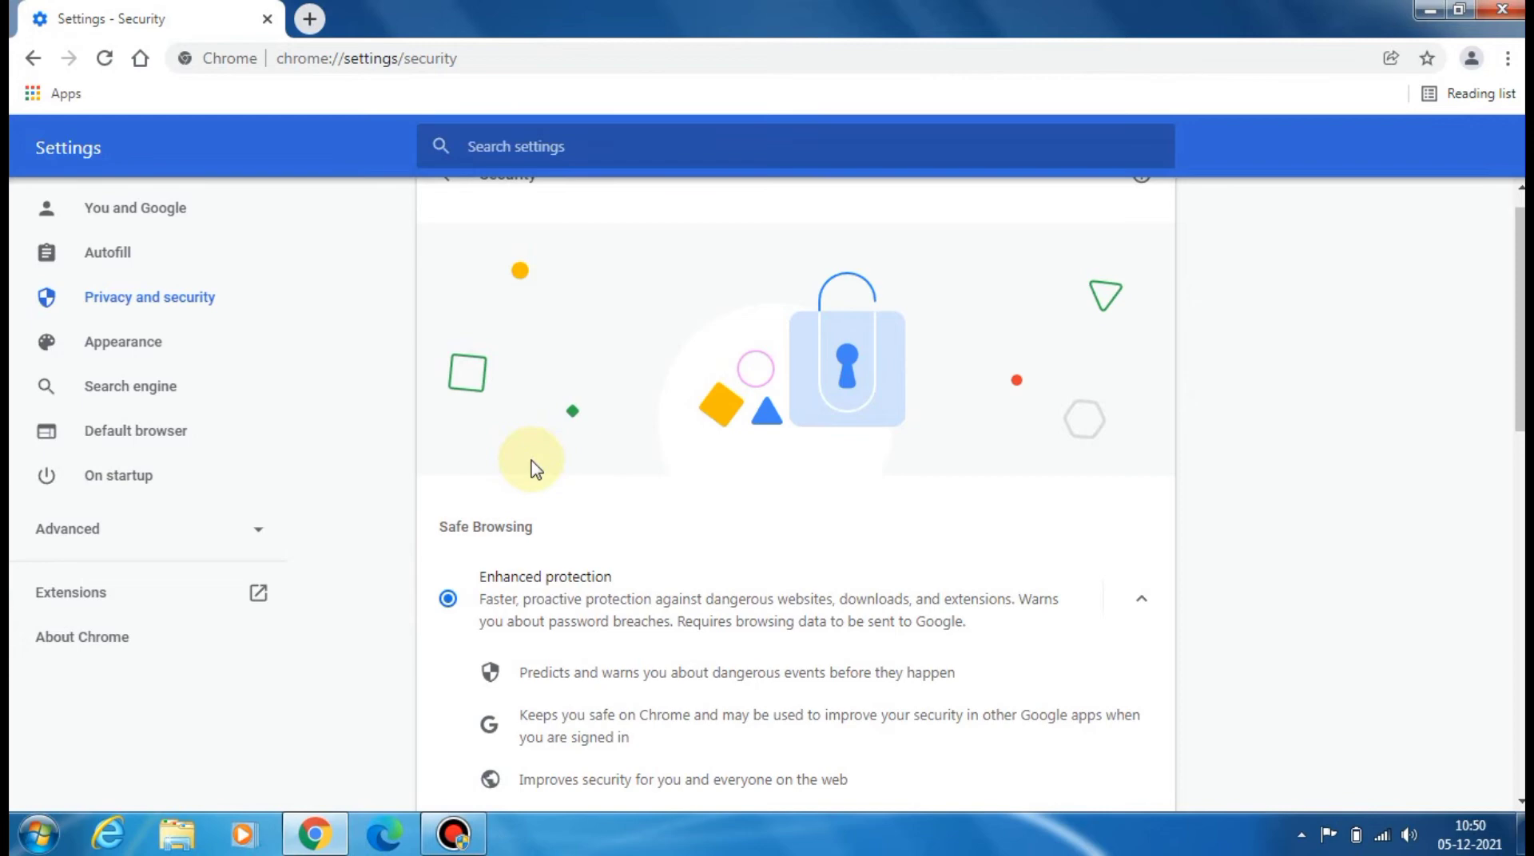
left_click(1502, 9)
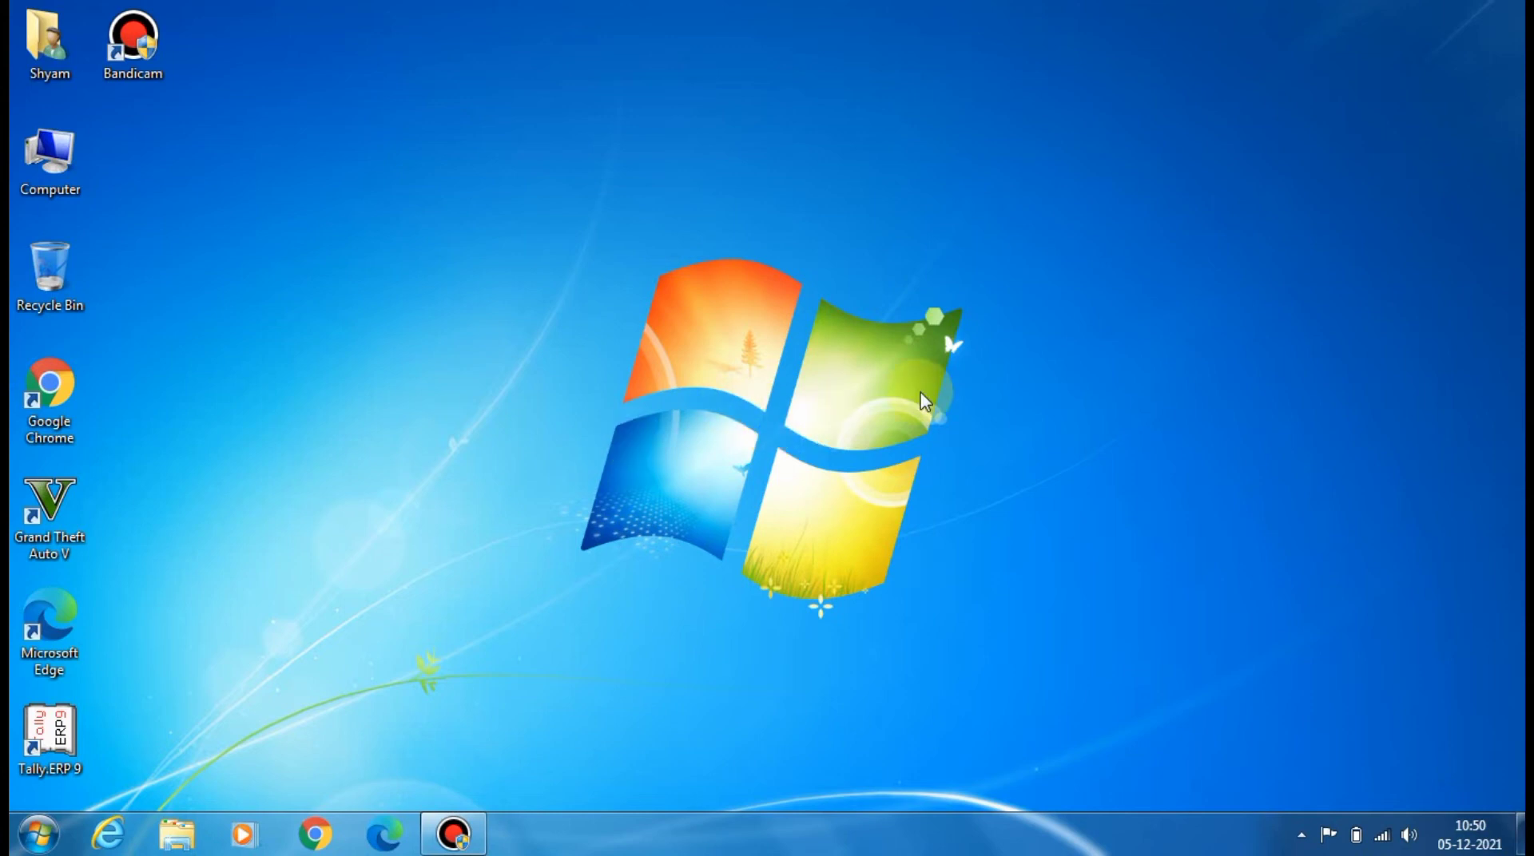
In Control Panel's Windows Firewall settings, accept the firewall turned on for private and public networks, and close the window.
left_click(38, 834)
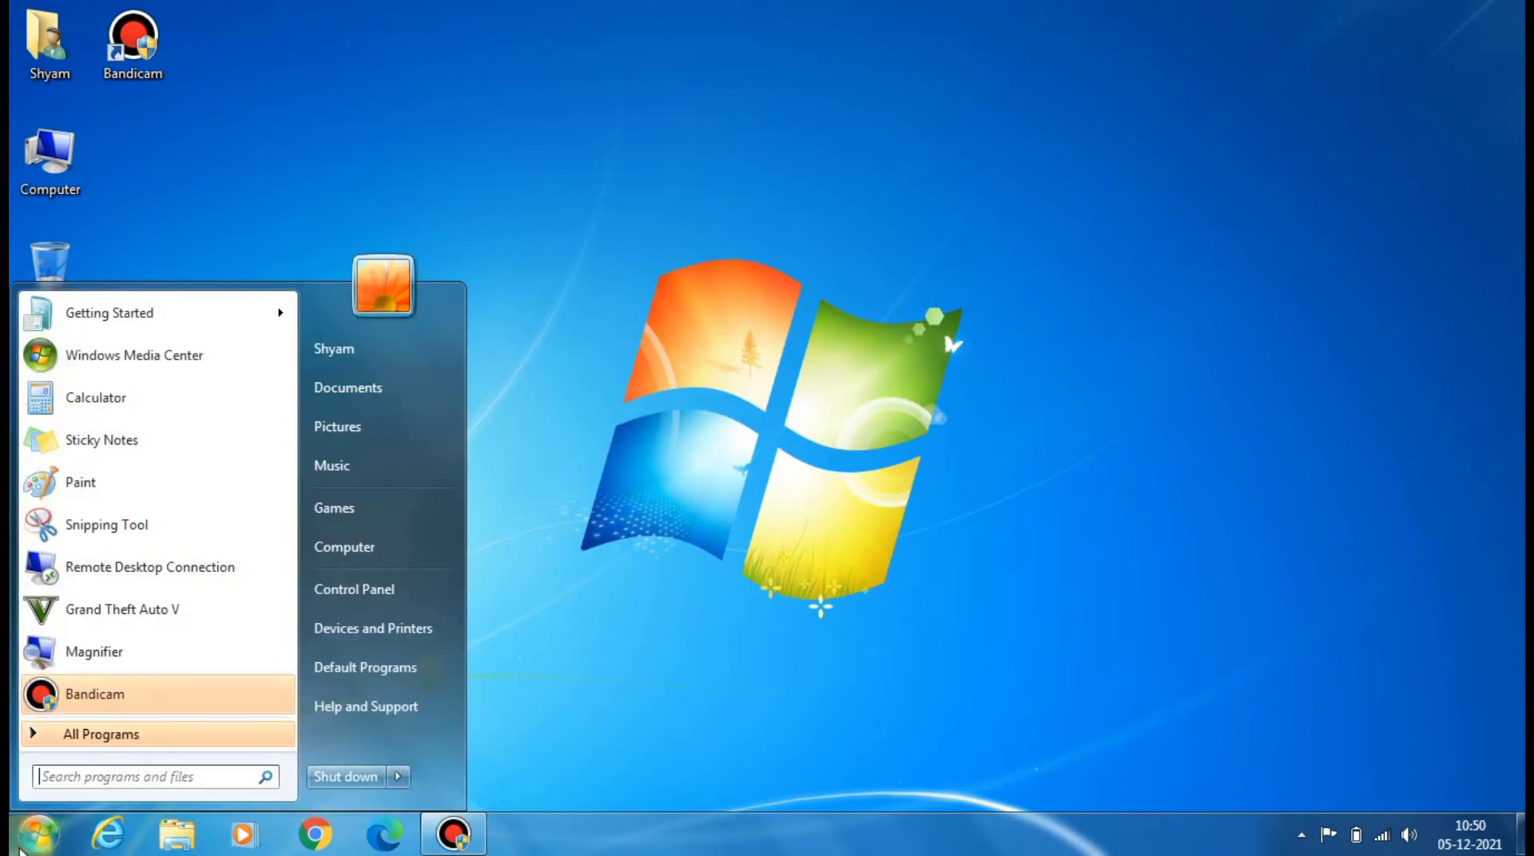
left_click(380, 592)
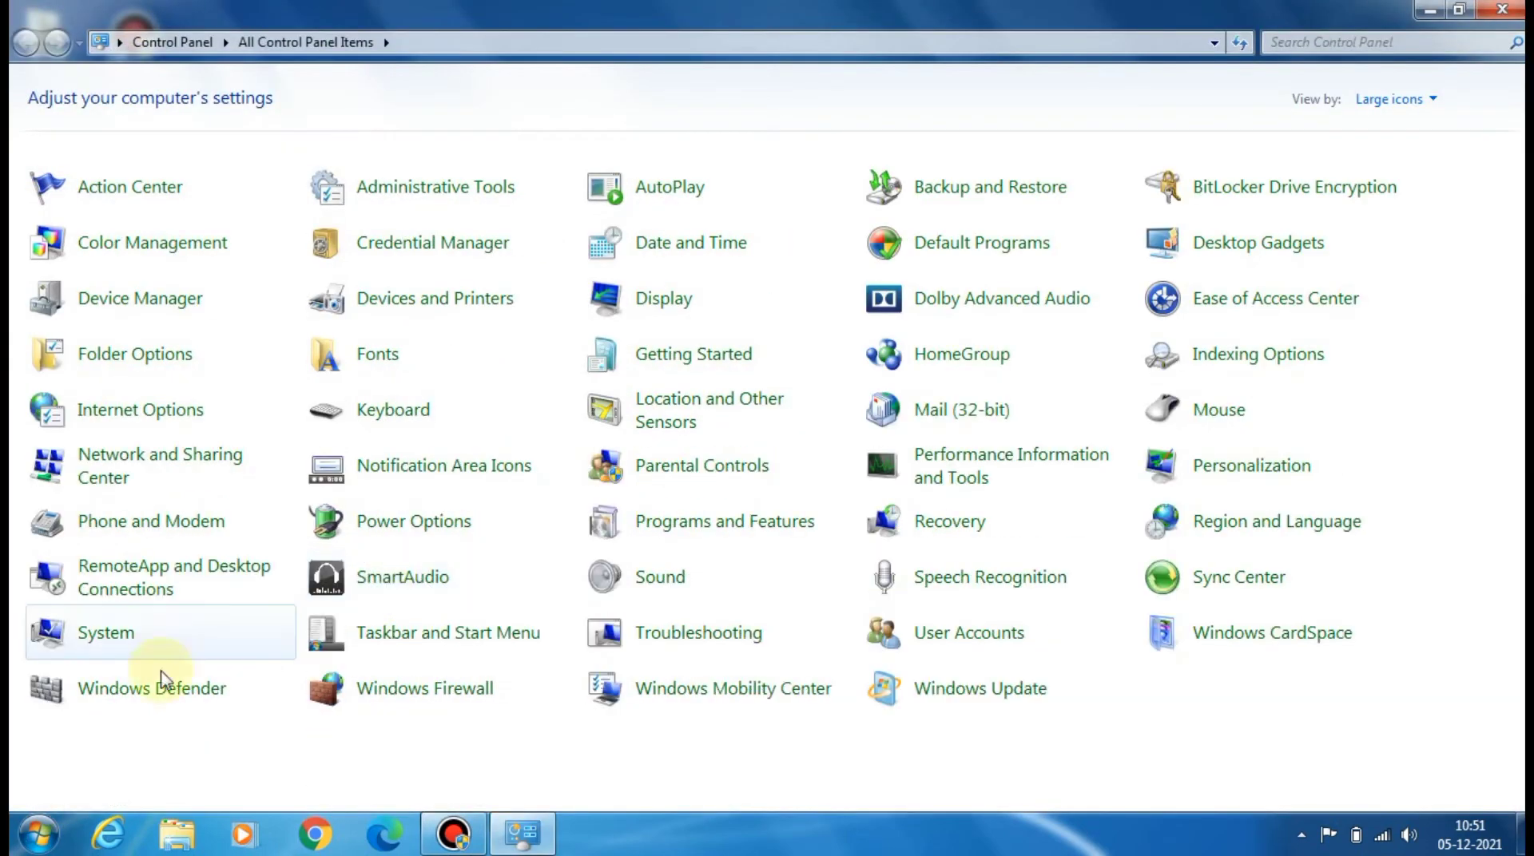
left_click(429, 692)
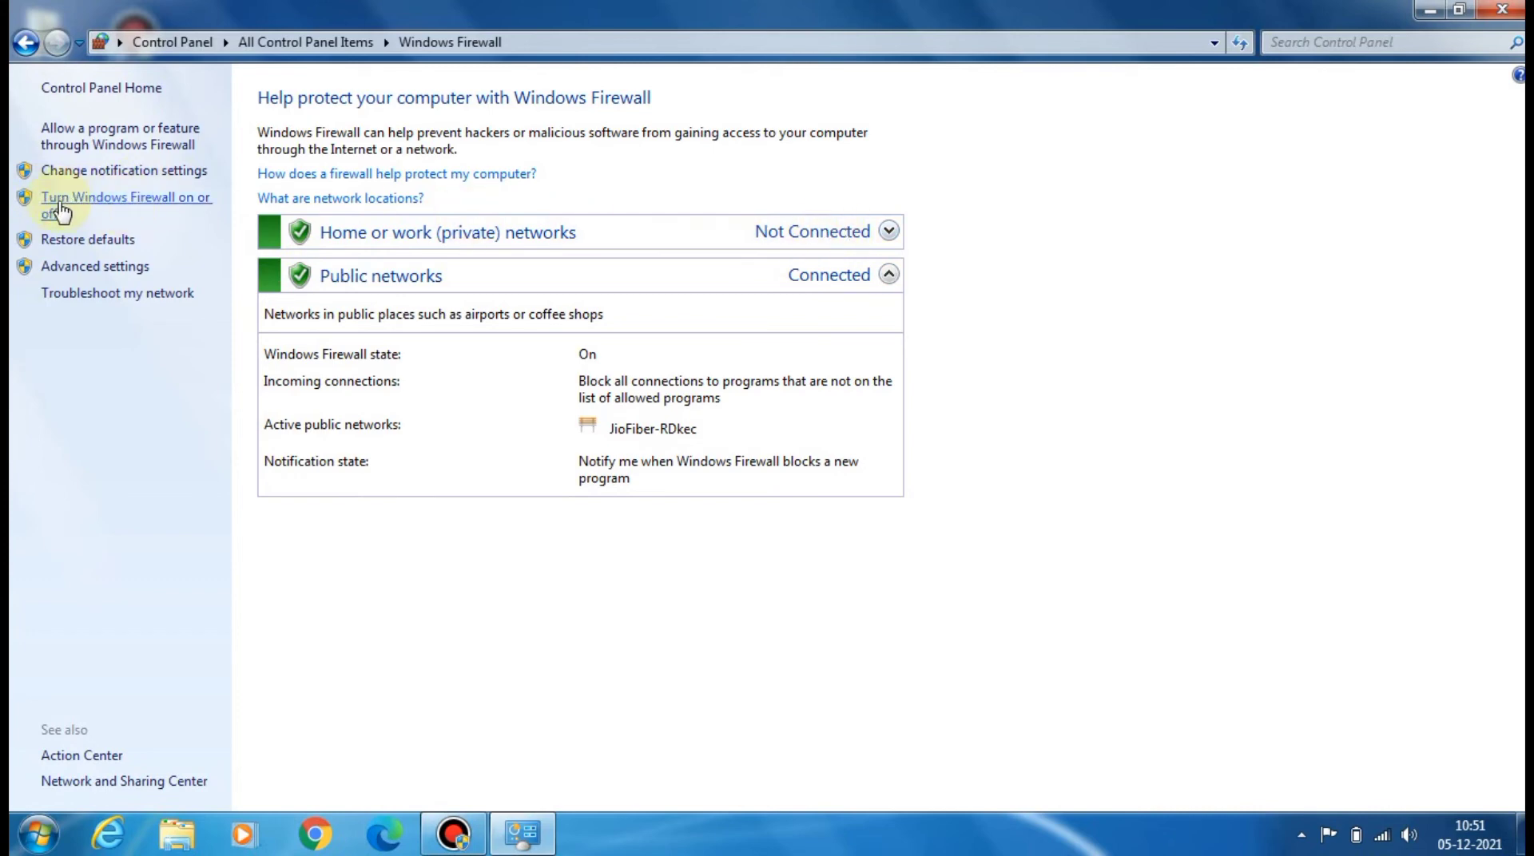
left_click(192, 201)
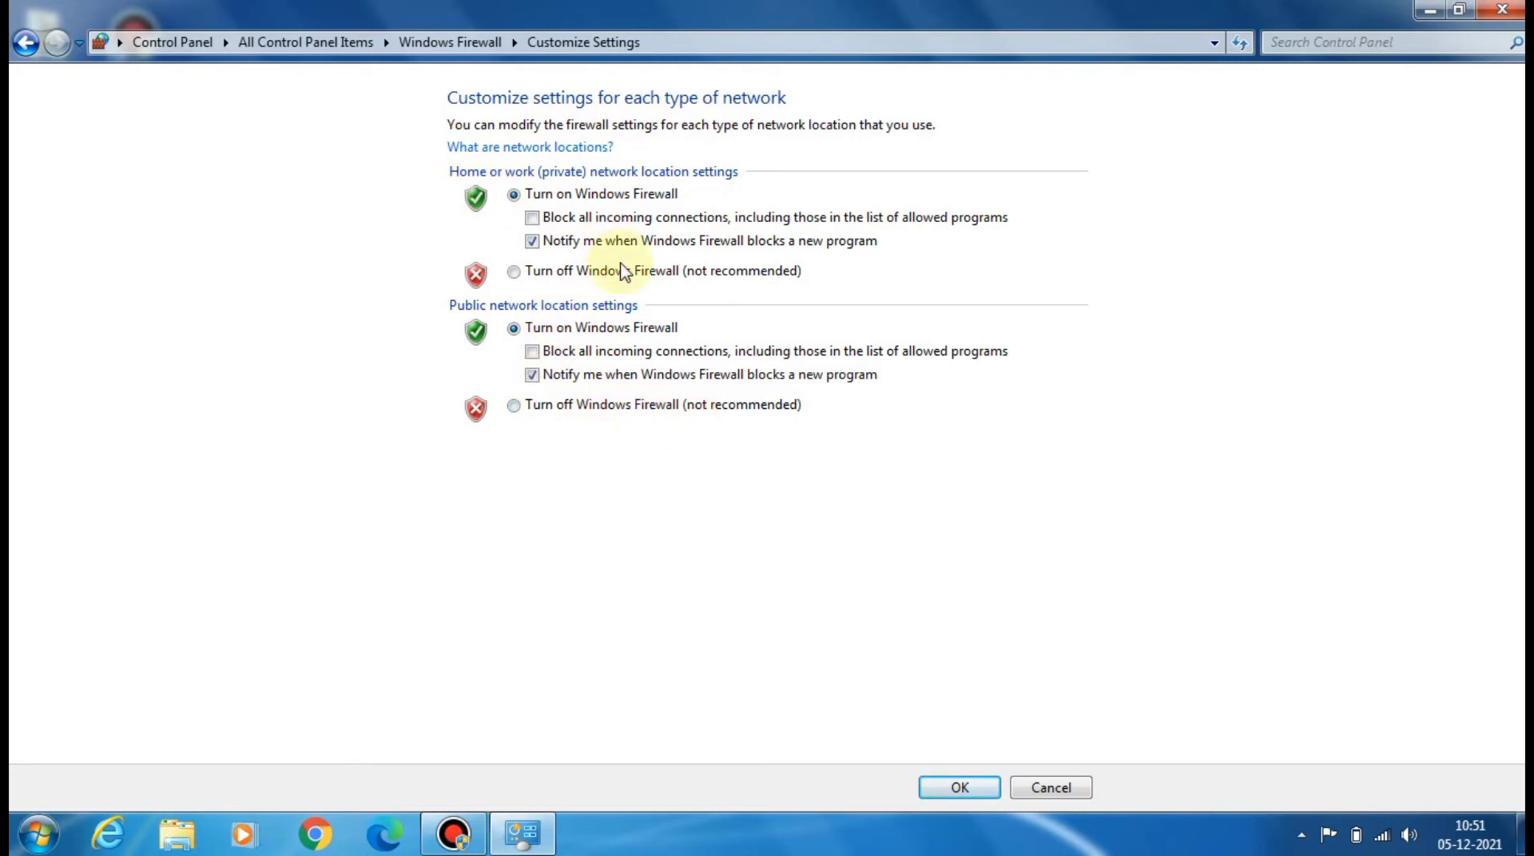
left_click(957, 795)
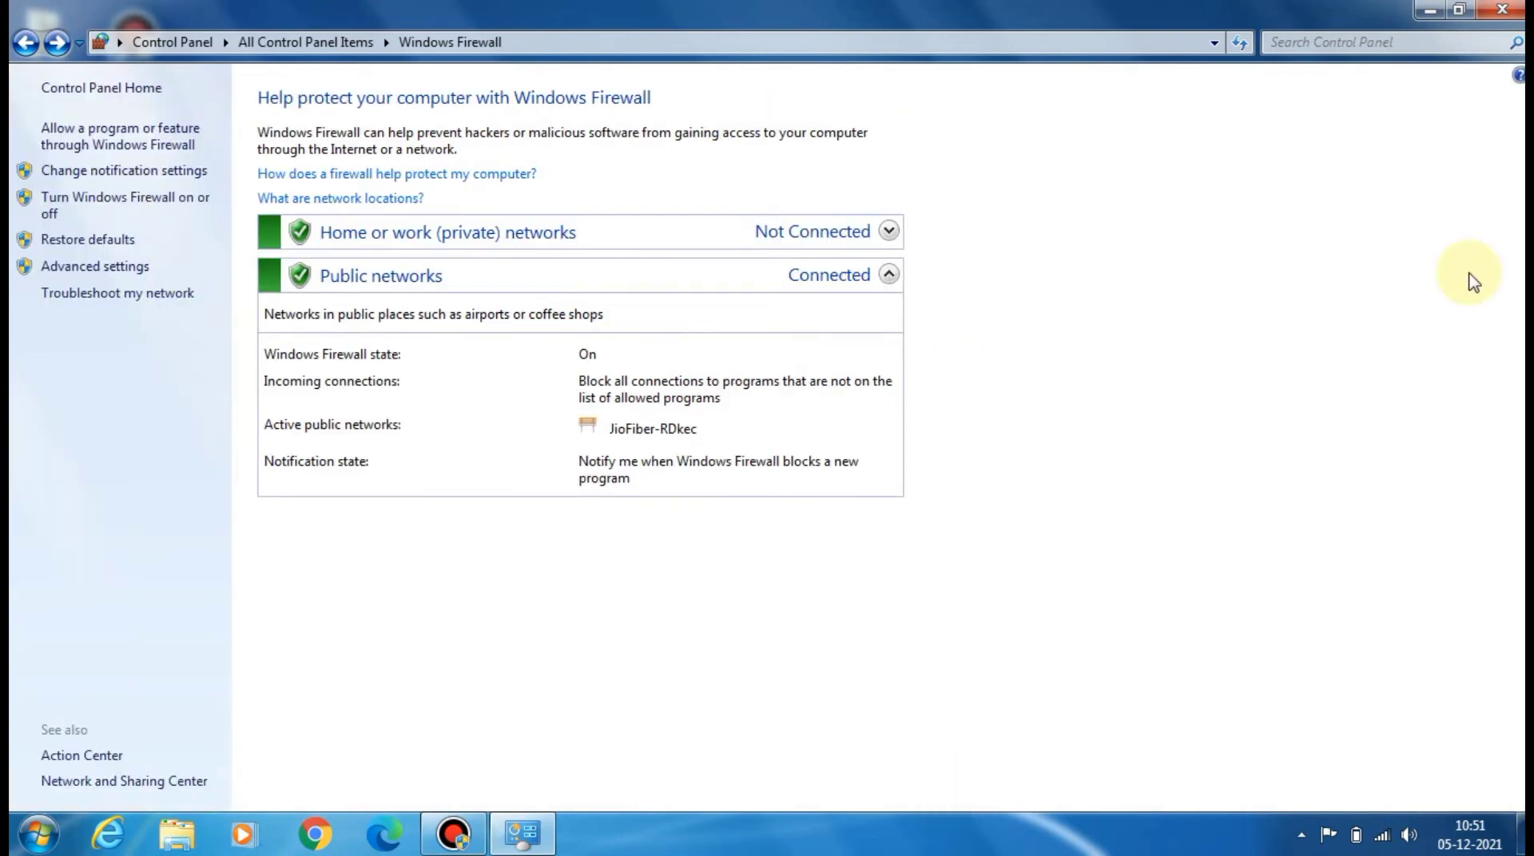
left_click(1502, 10)
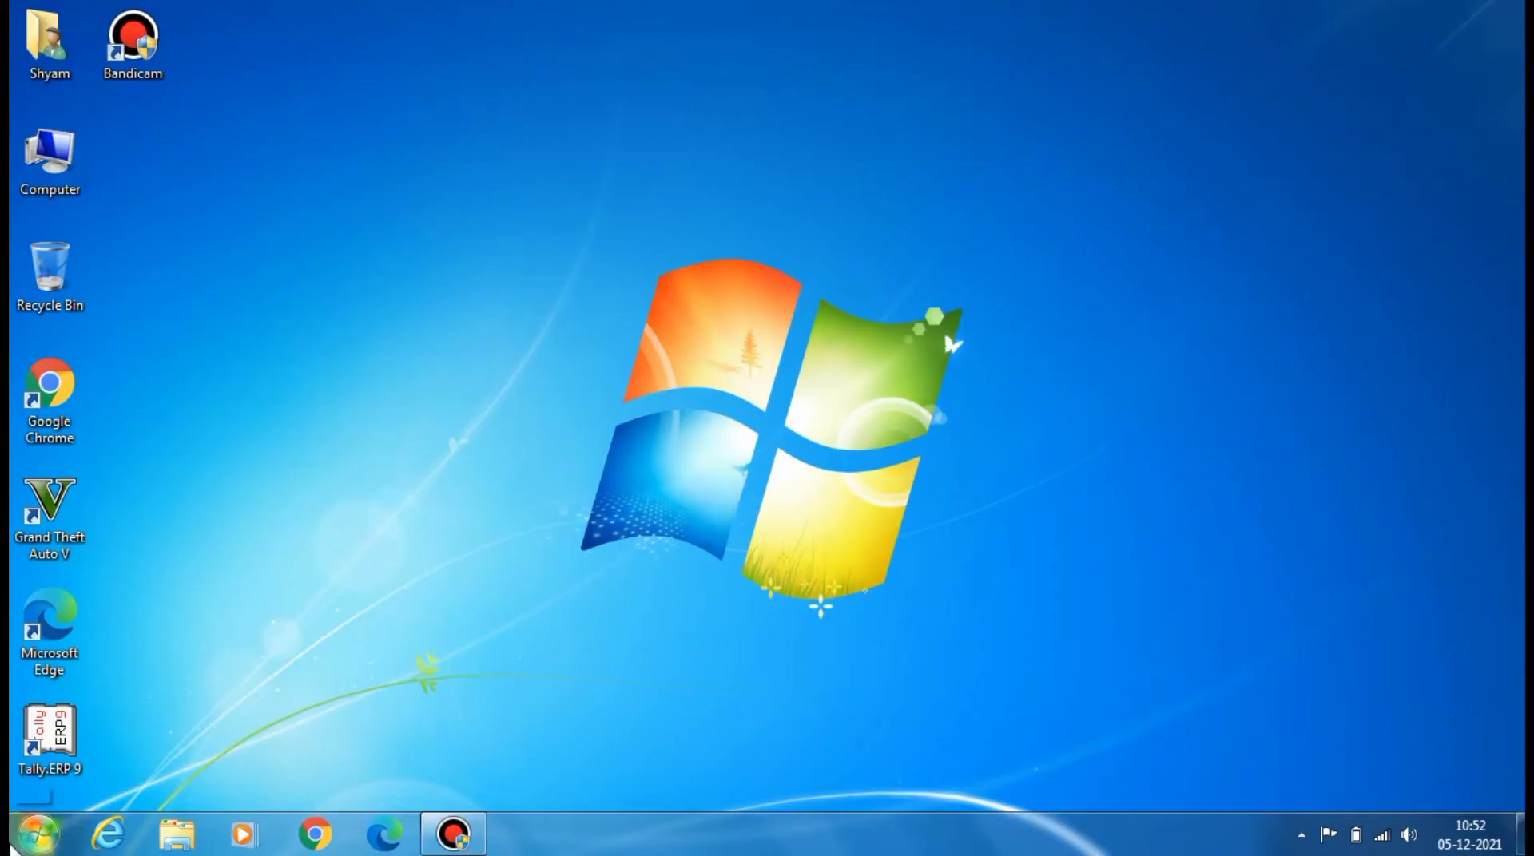
Open Windows Defender from Control Panel and go to the Real-time protection section of its options.
left_click(37, 834)
left_click(425, 583)
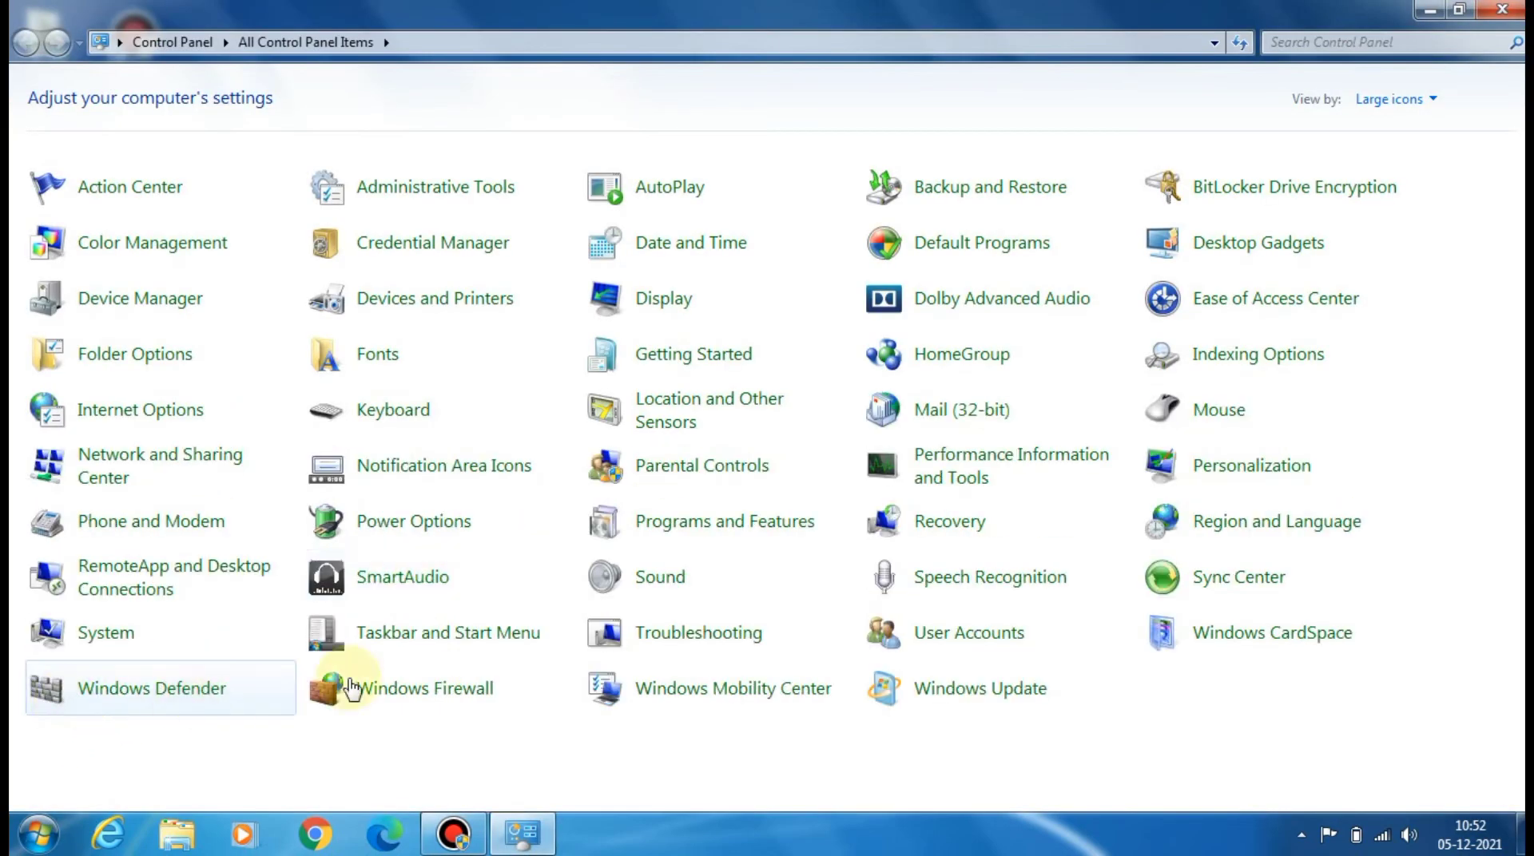
left_click(158, 711)
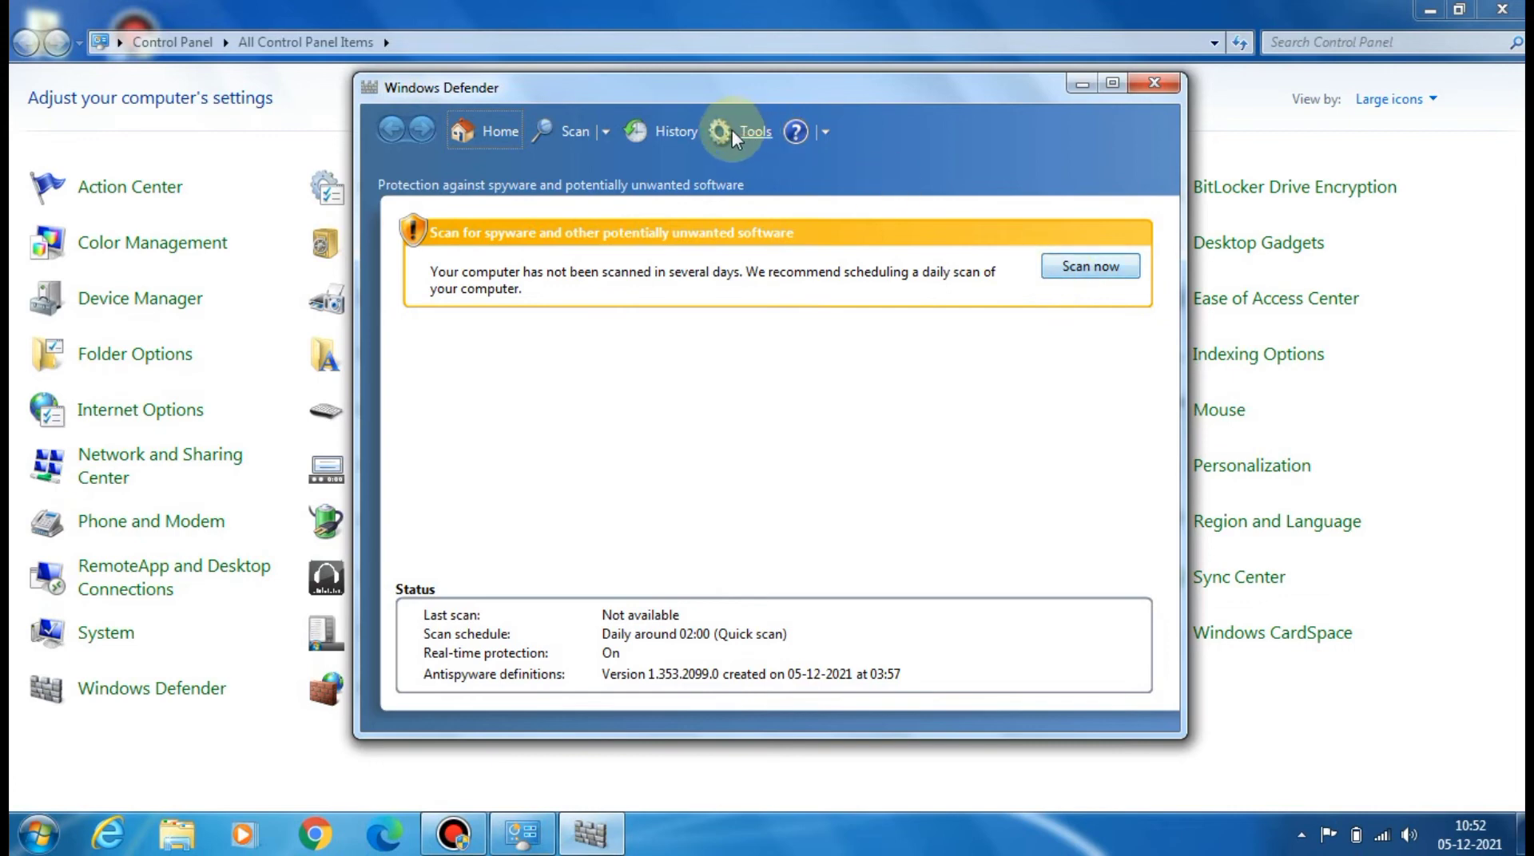
left_click(755, 133)
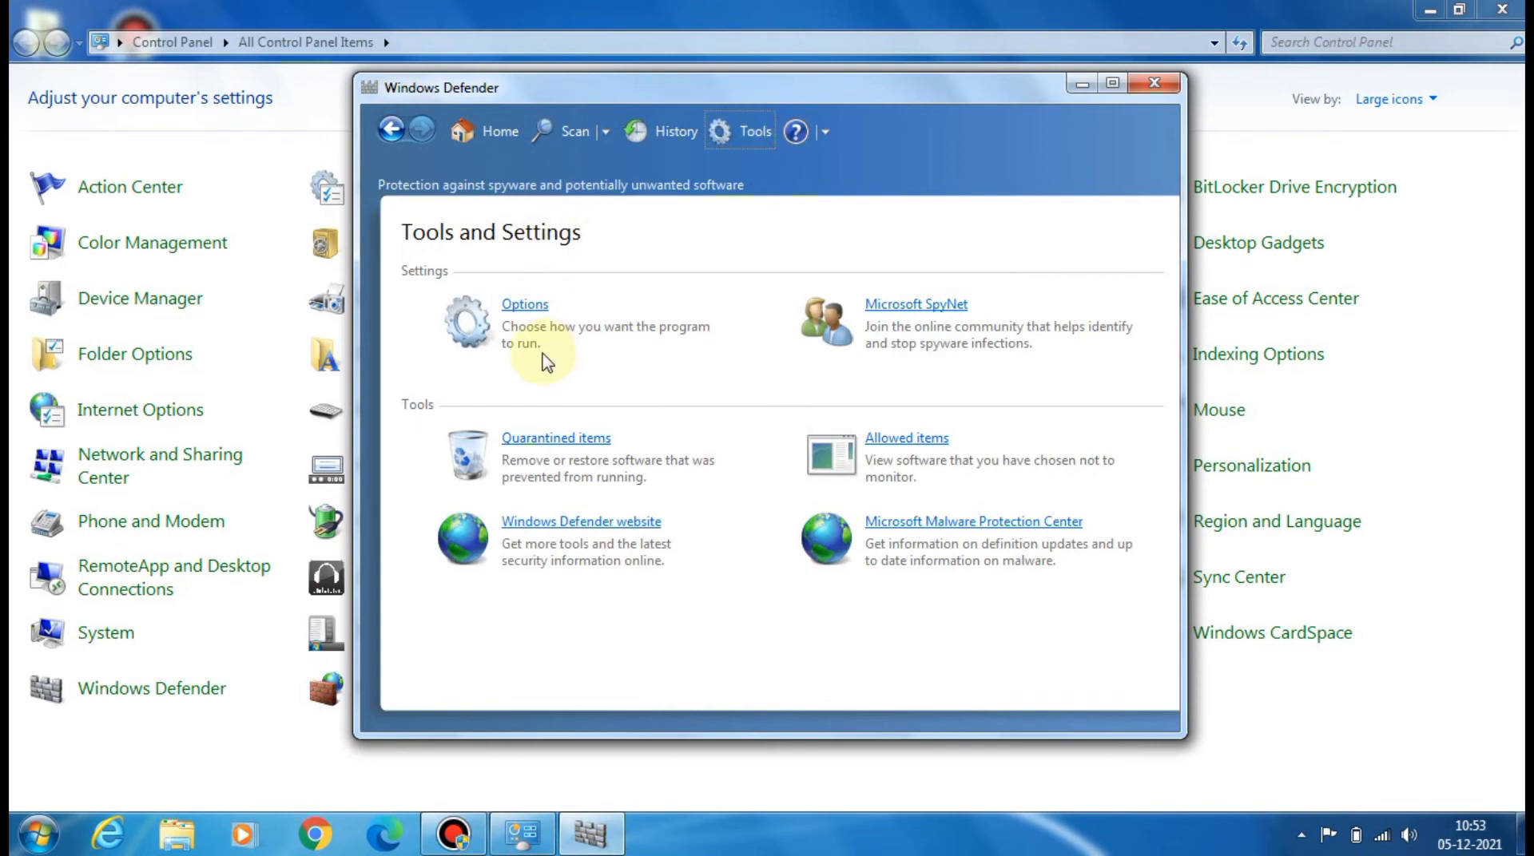
left_click(508, 318)
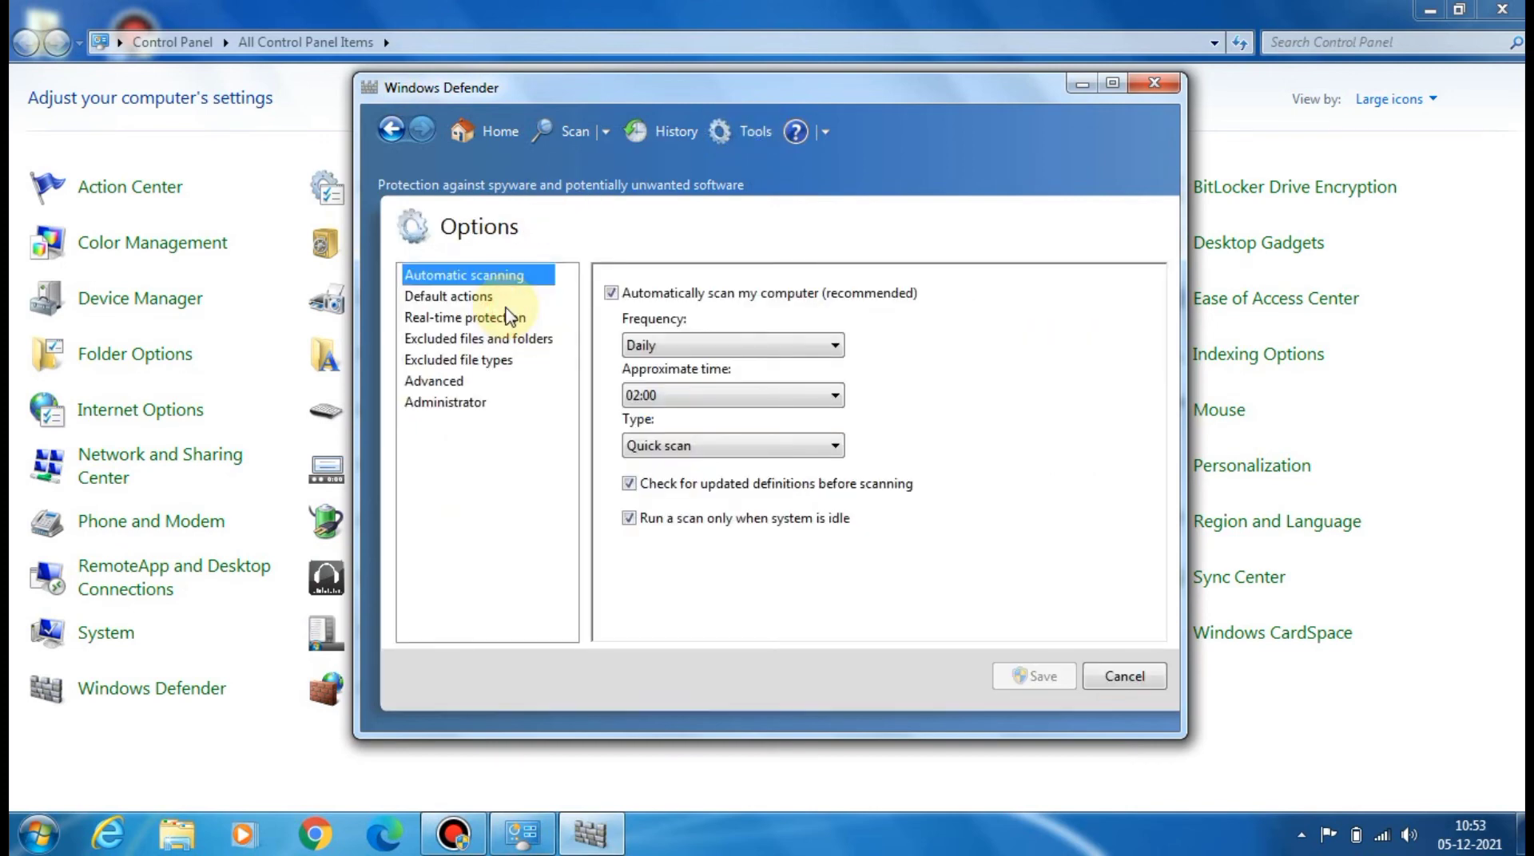
left_click(459, 318)
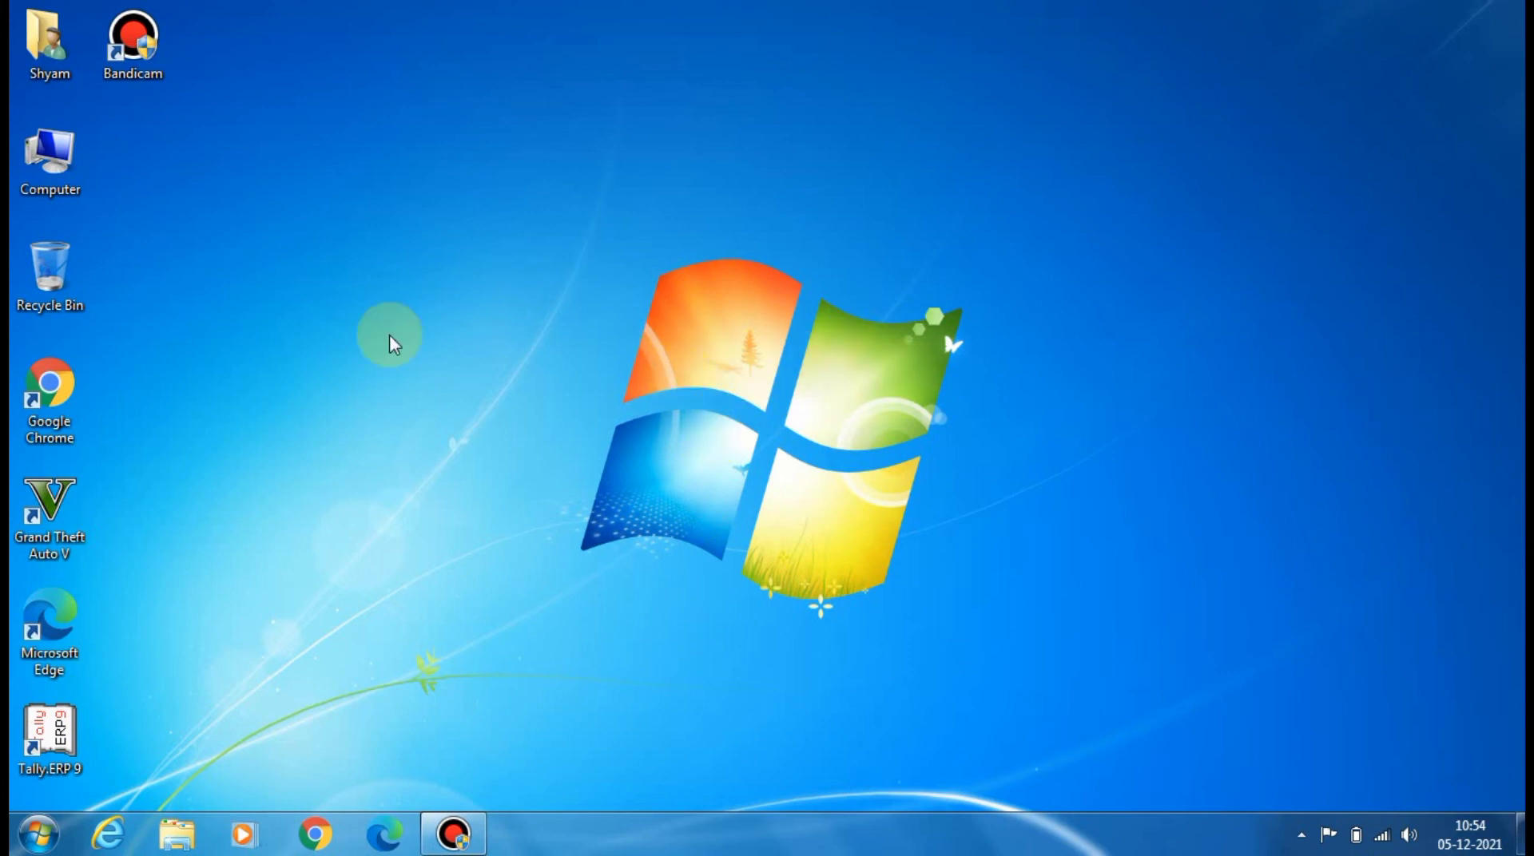
In Google Chrome, search for "get into pc" and open the Antivirus category of getintopc.com.
double_click(42, 405)
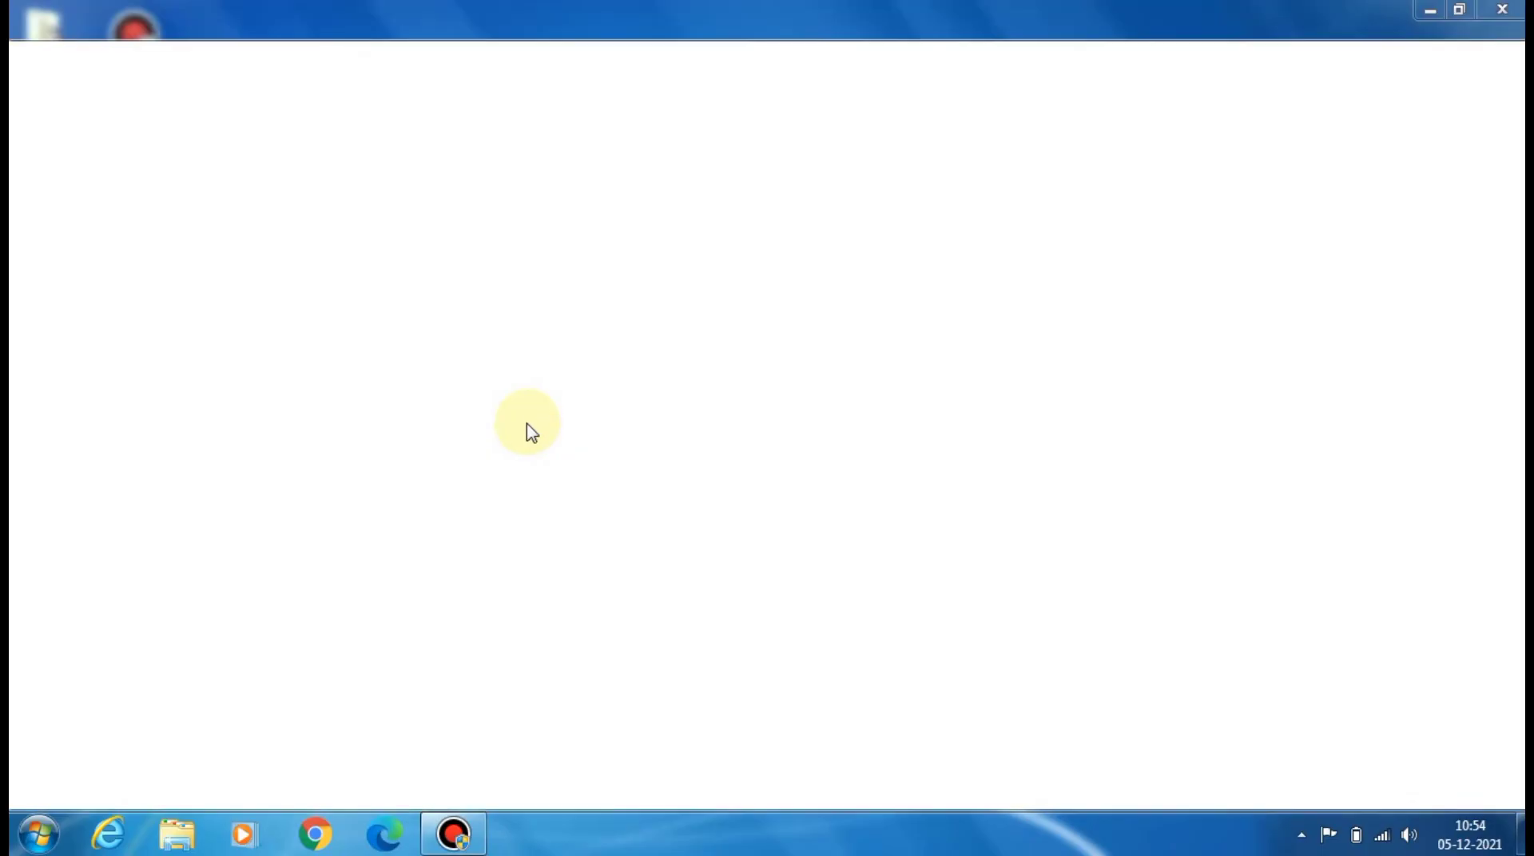
left_click(648, 464)
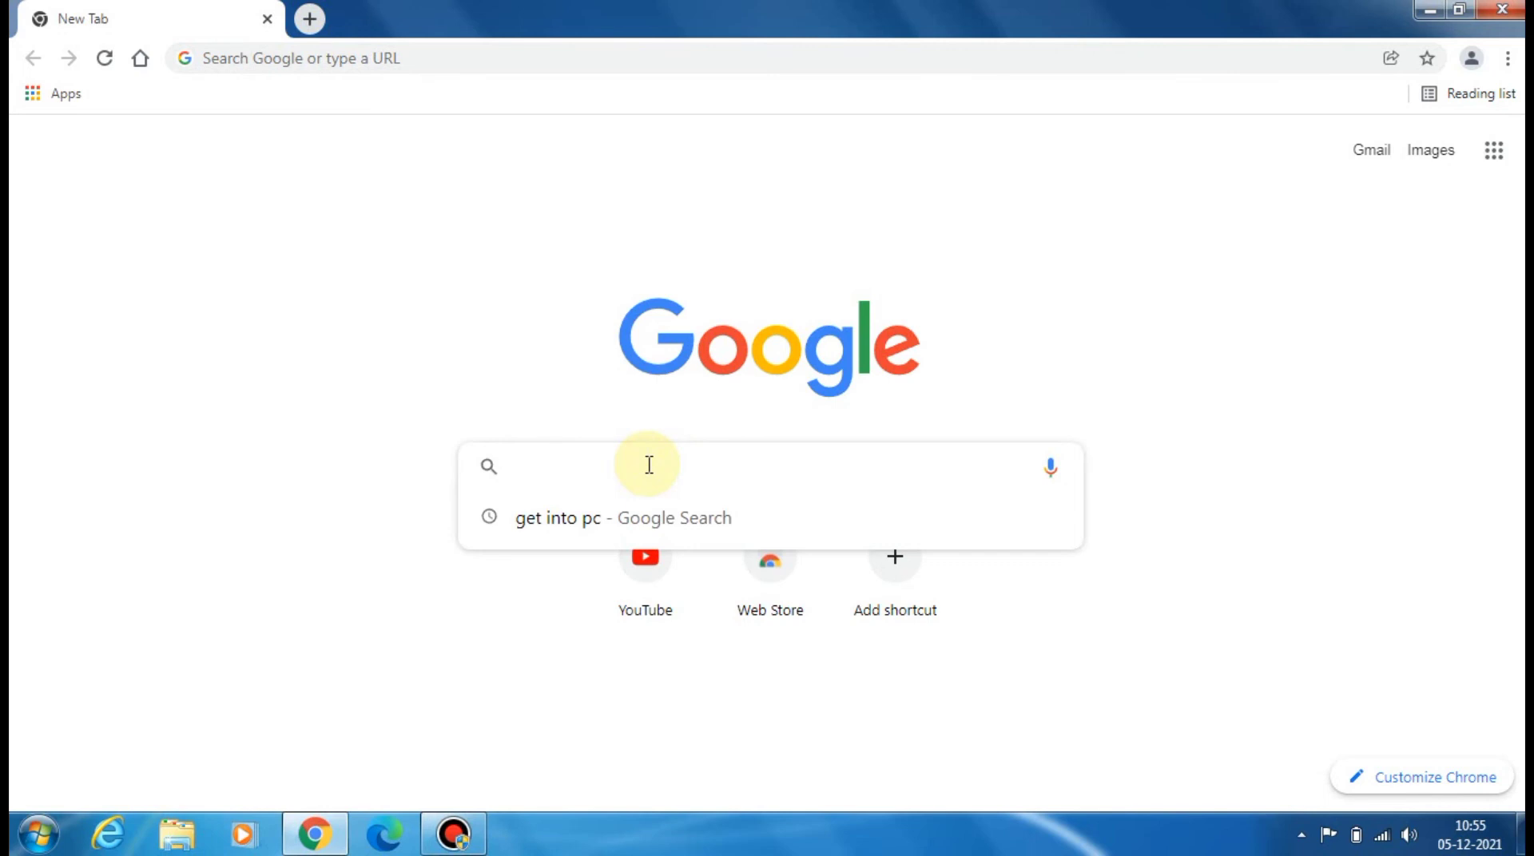
left_click(579, 524)
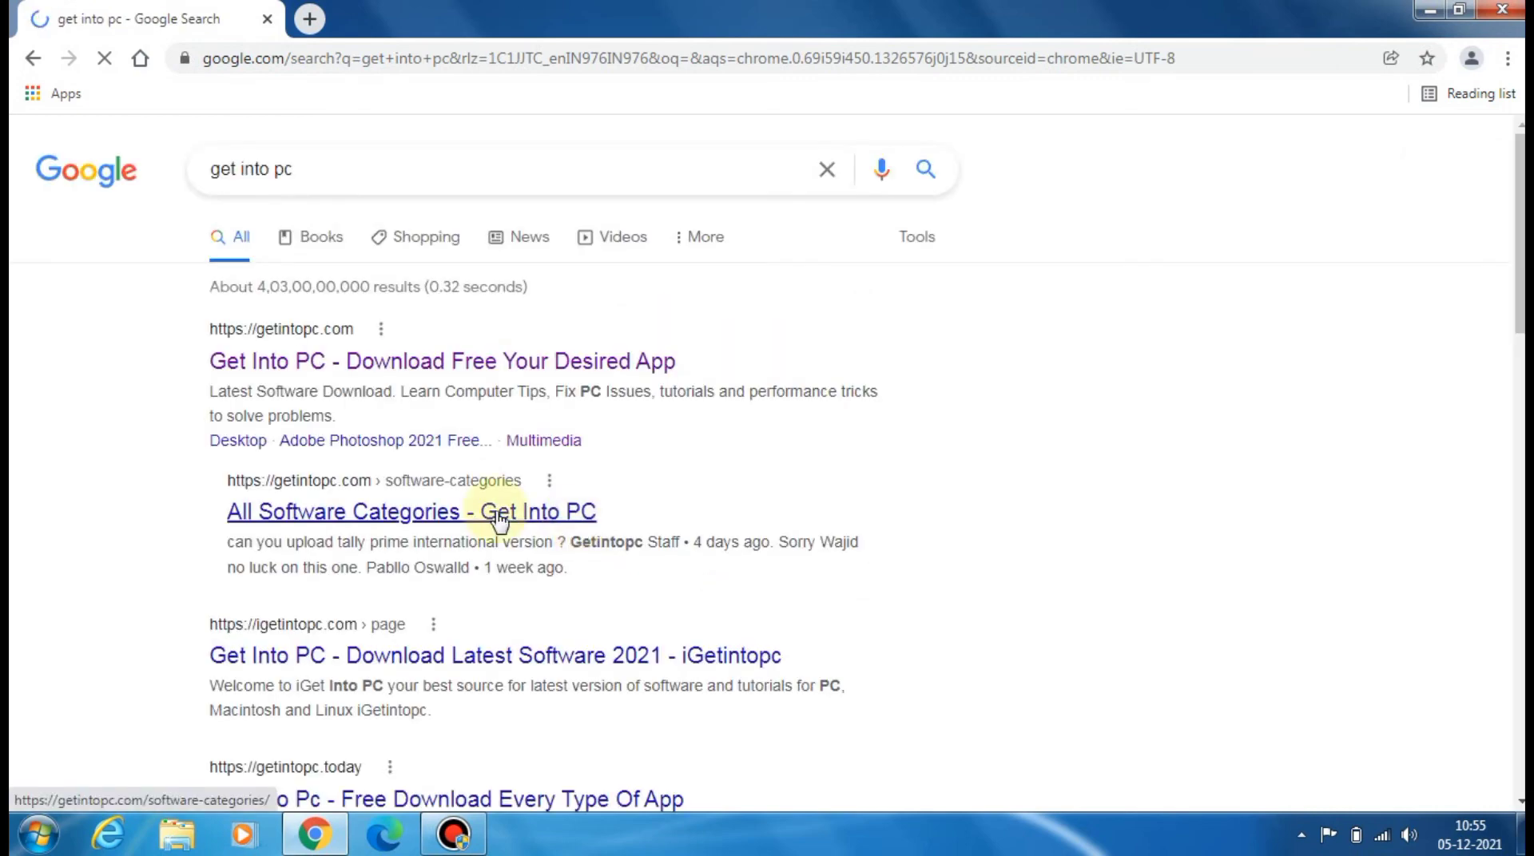
left_click(433, 363)
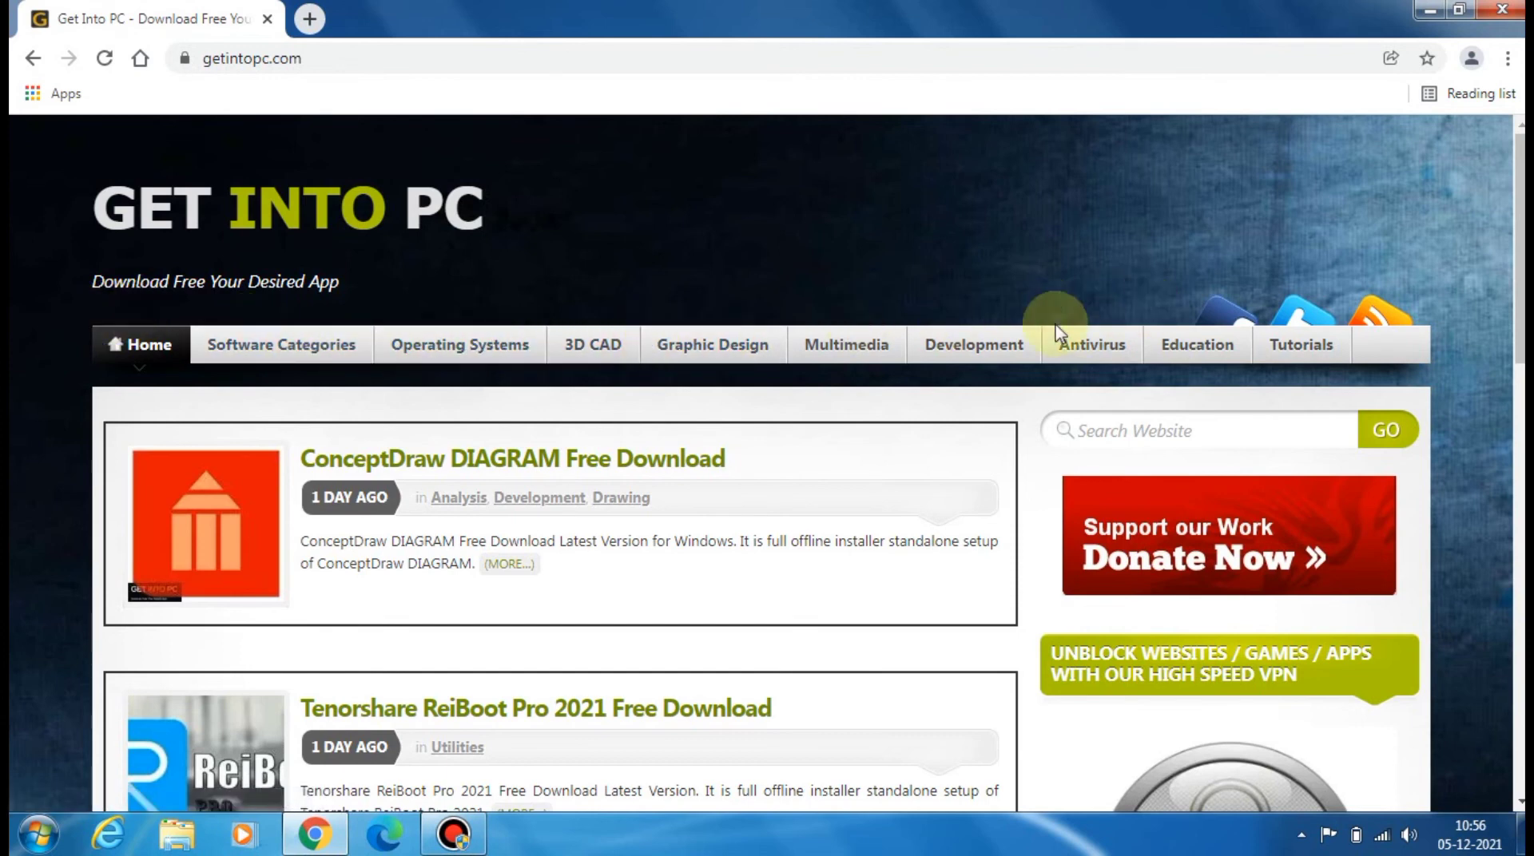
right_click(1121, 349)
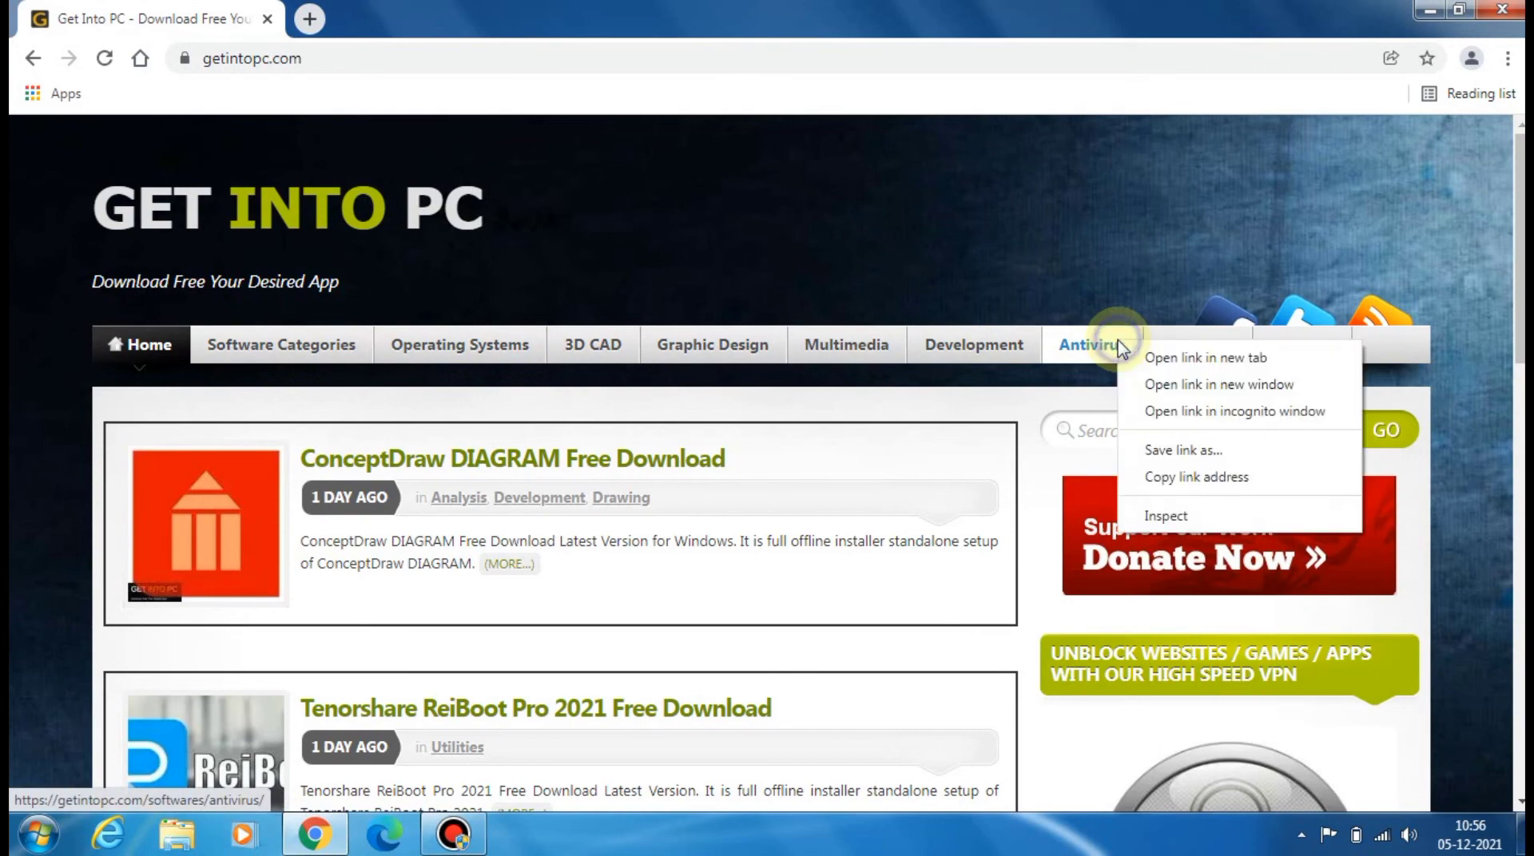
left_click(1108, 350)
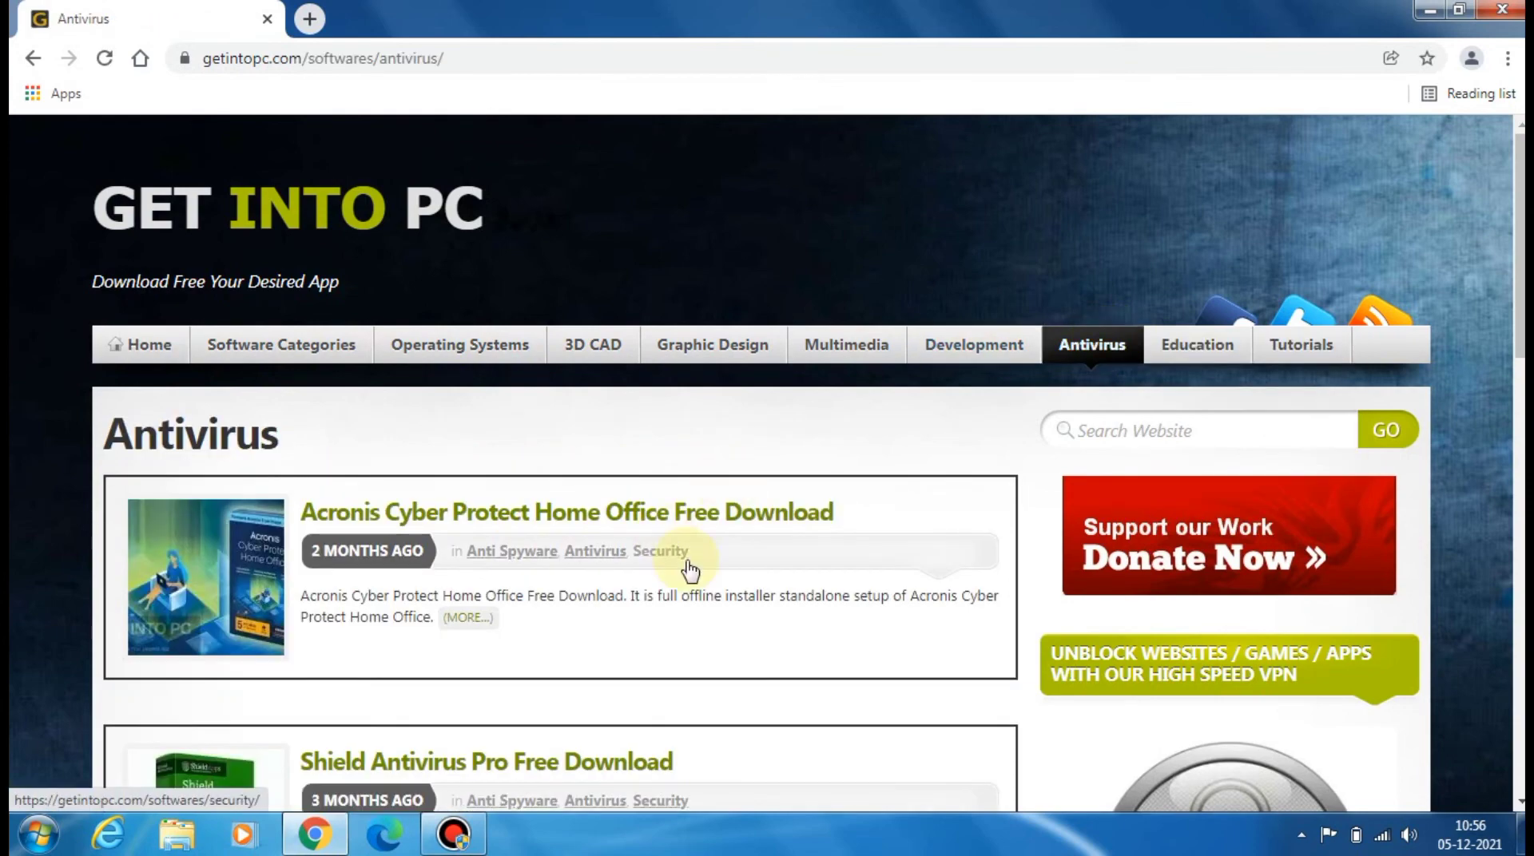
Look through the antivirus downloads, from Acronis Cyber Protect Home Office to Nsauditor Network Security Auditor 2020.
scroll(689, 569, "down", 5)
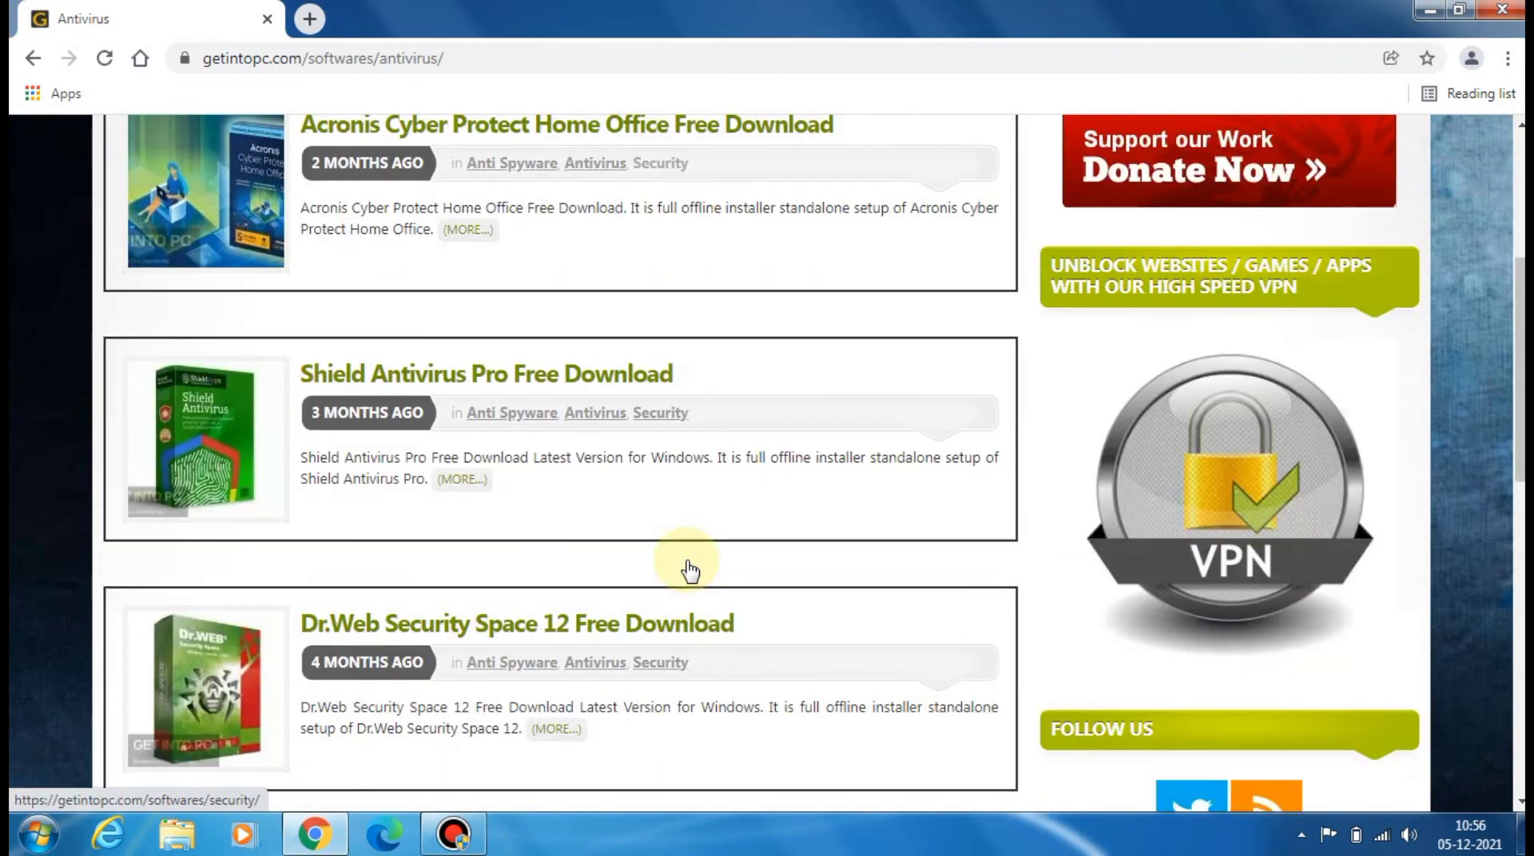
scroll(689, 568, "up", 1)
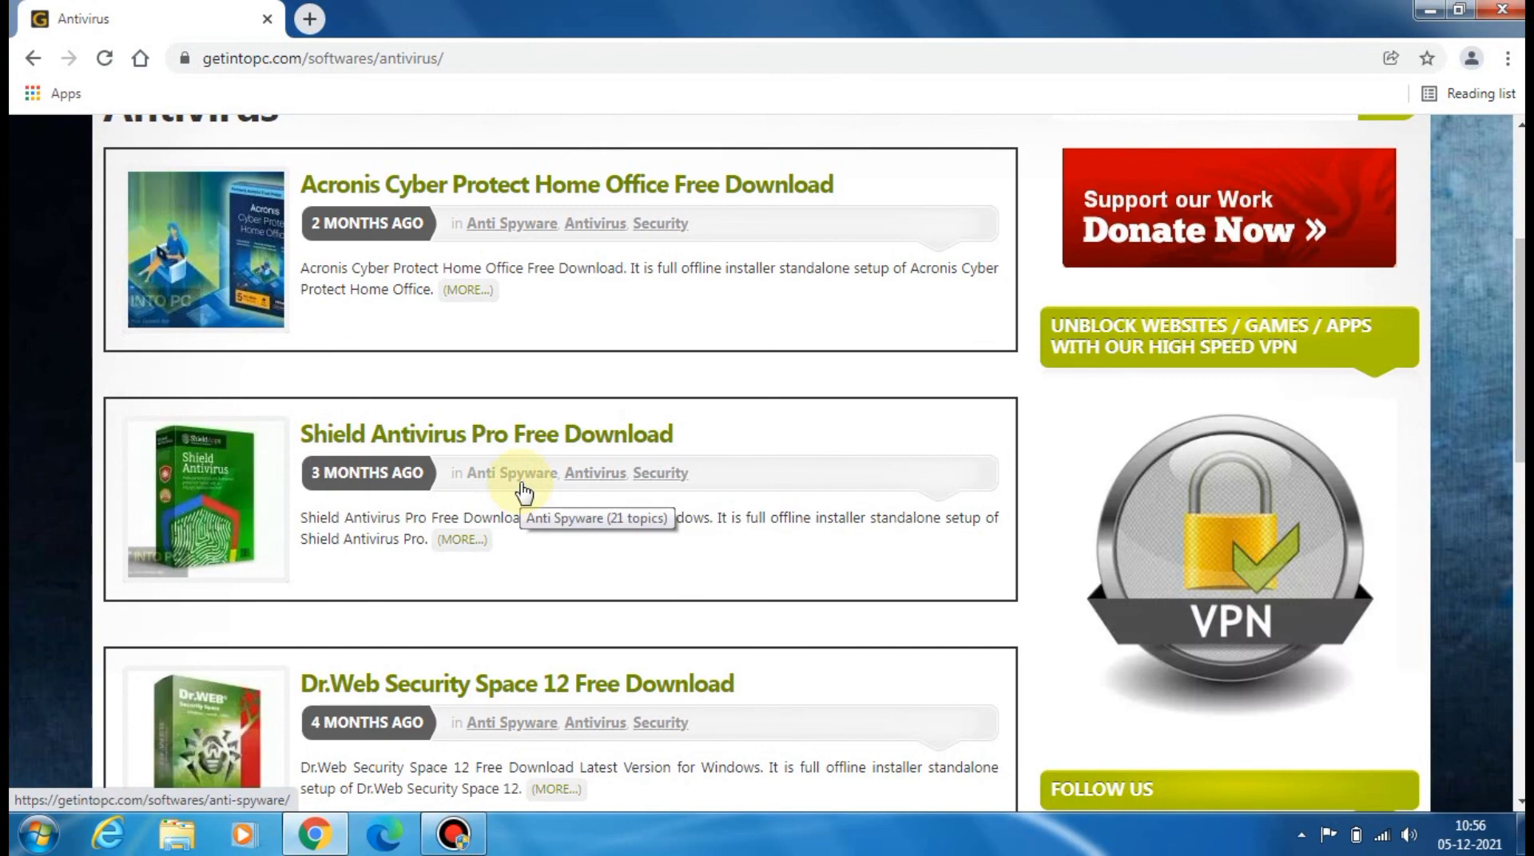
scroll(523, 492, "down", 1)
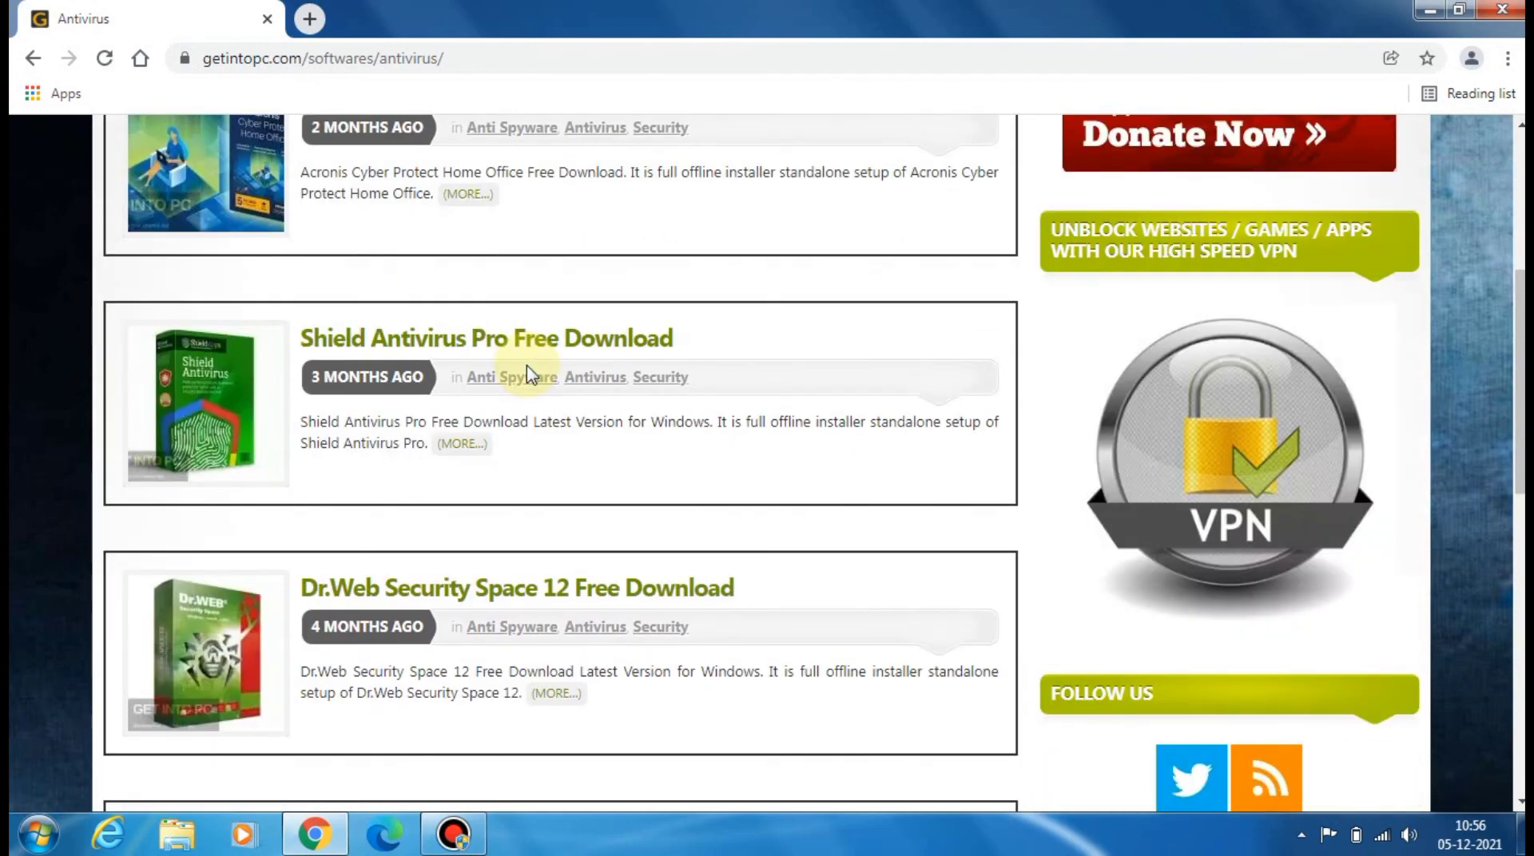
scroll(527, 373, "down", 1)
scroll(527, 373, "down", 3)
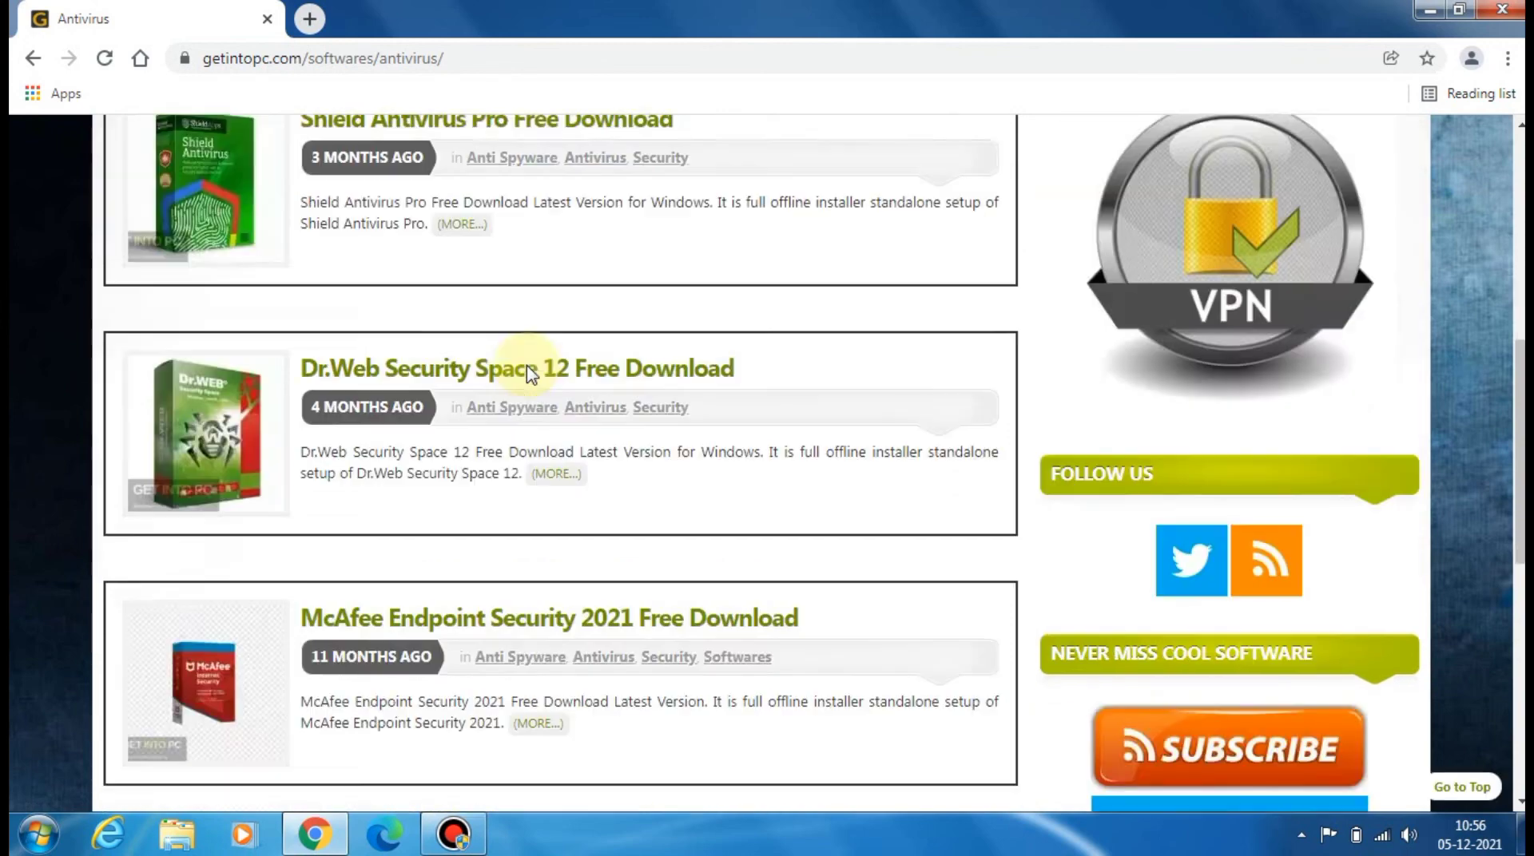
scroll(528, 373, "down", 3)
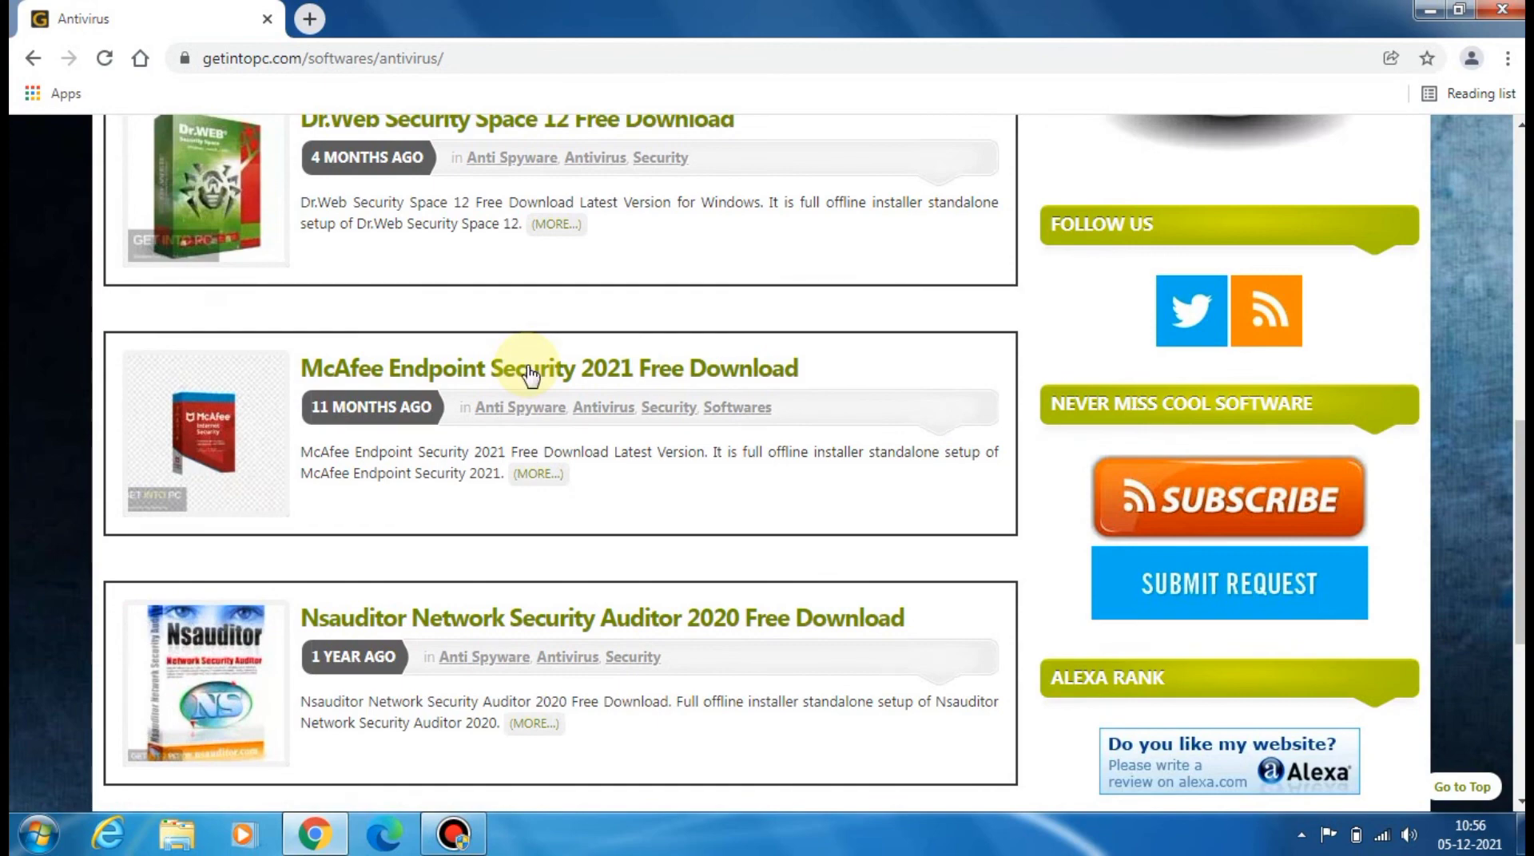
scroll(528, 373, "up", 1)
scroll(530, 375, "up", 2)
scroll(530, 375, "down", 3)
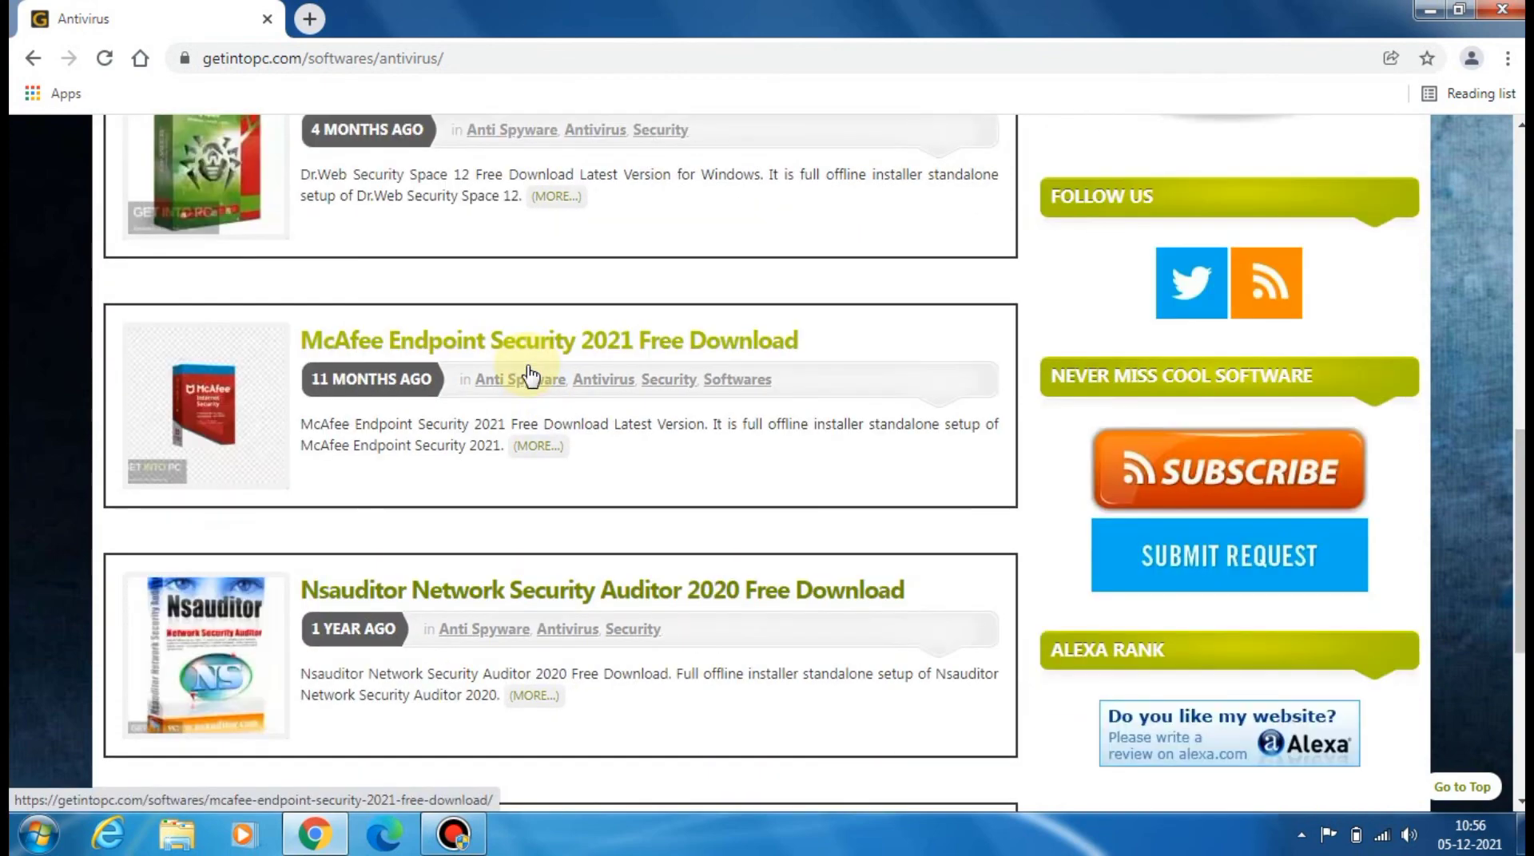
scroll(528, 375, "up", 1)
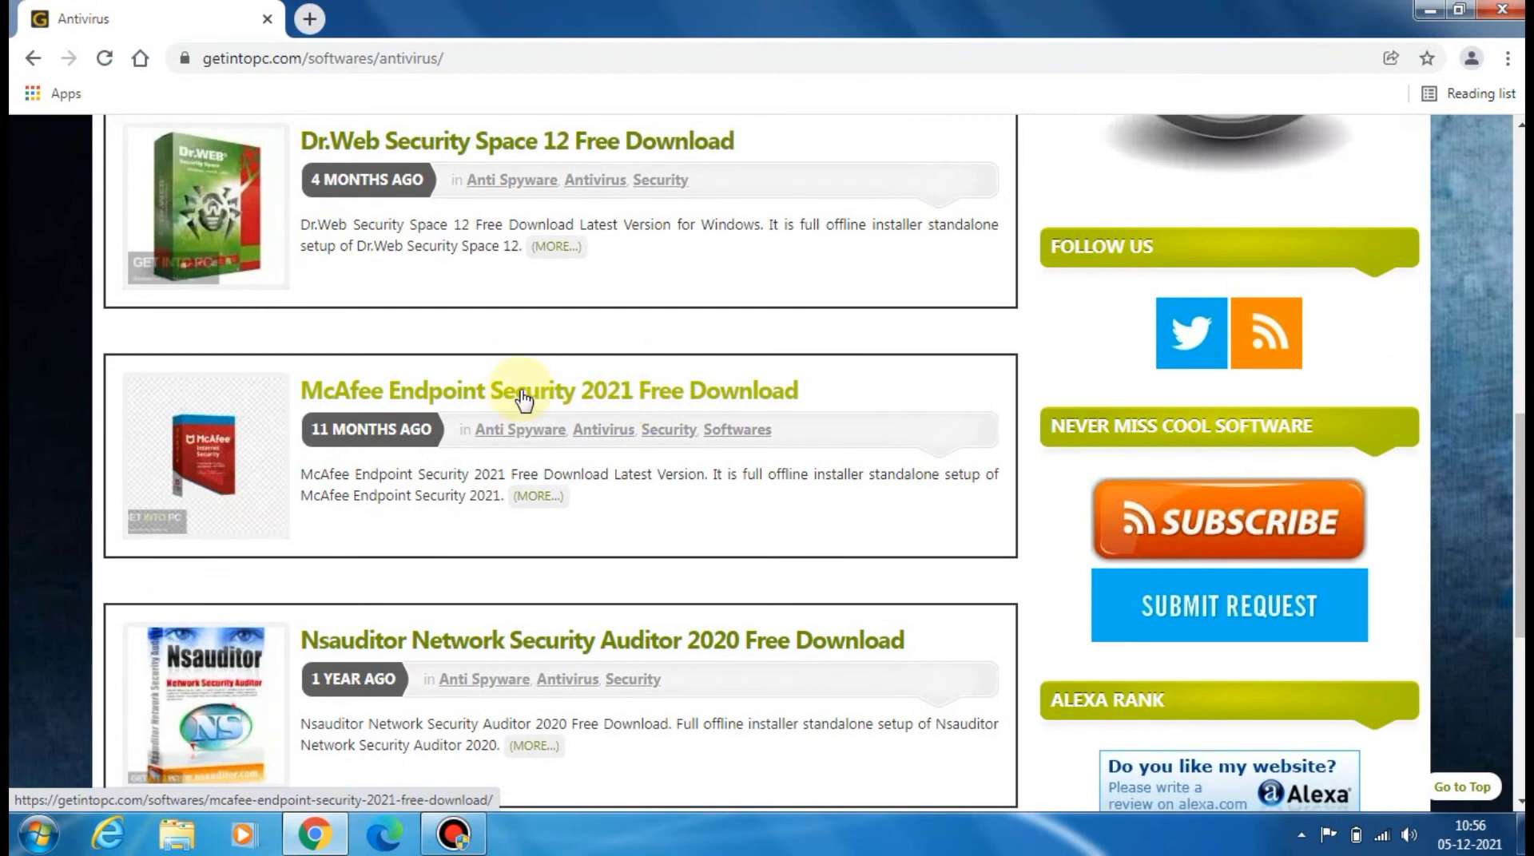
scroll(523, 397, "down", 1)
scroll(523, 397, "up", 3)
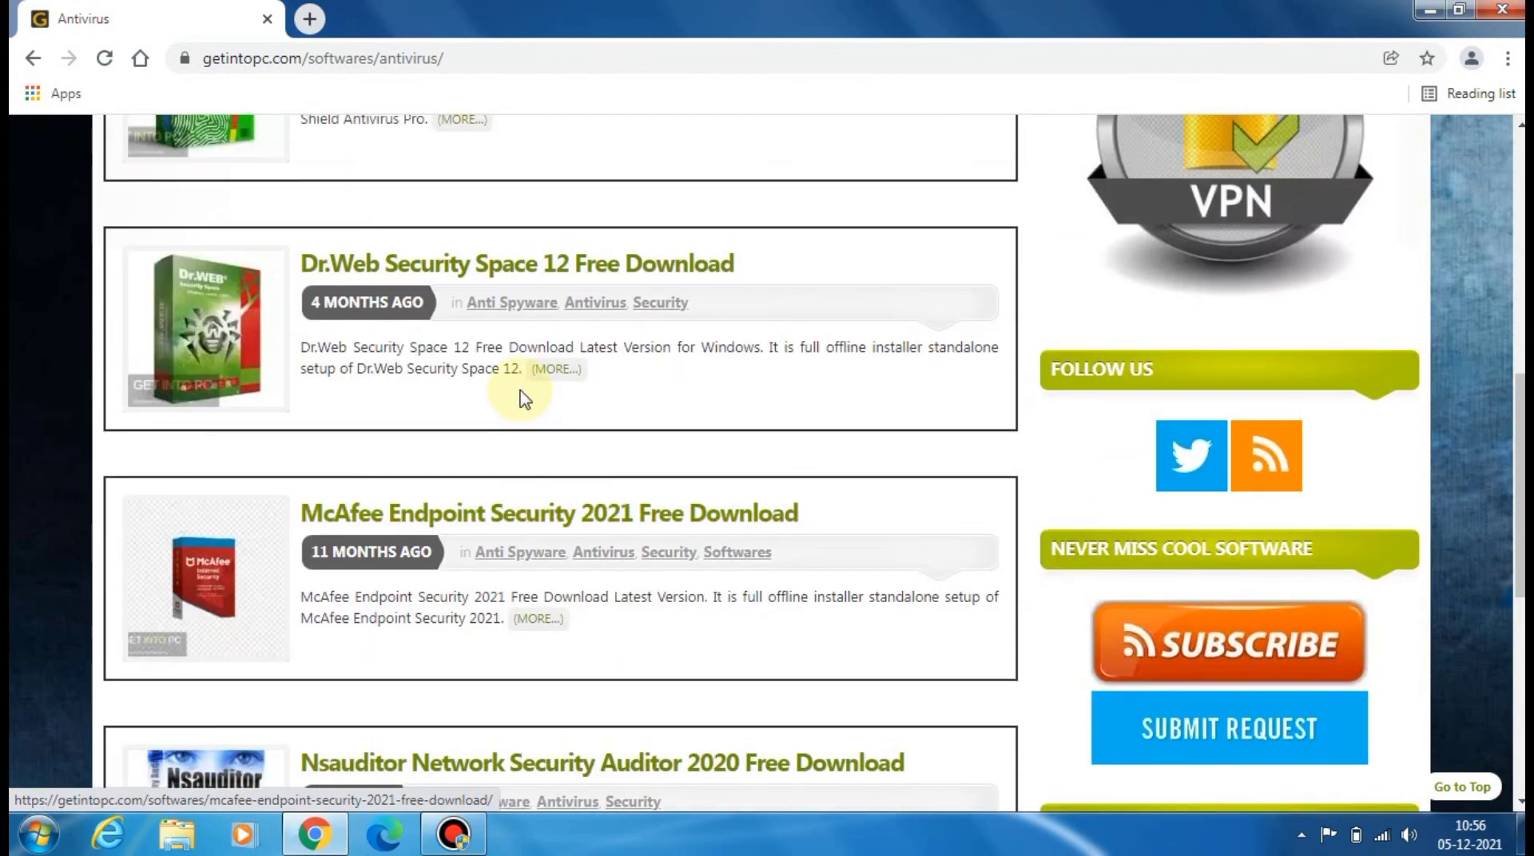
scroll(523, 397, "up", 4)
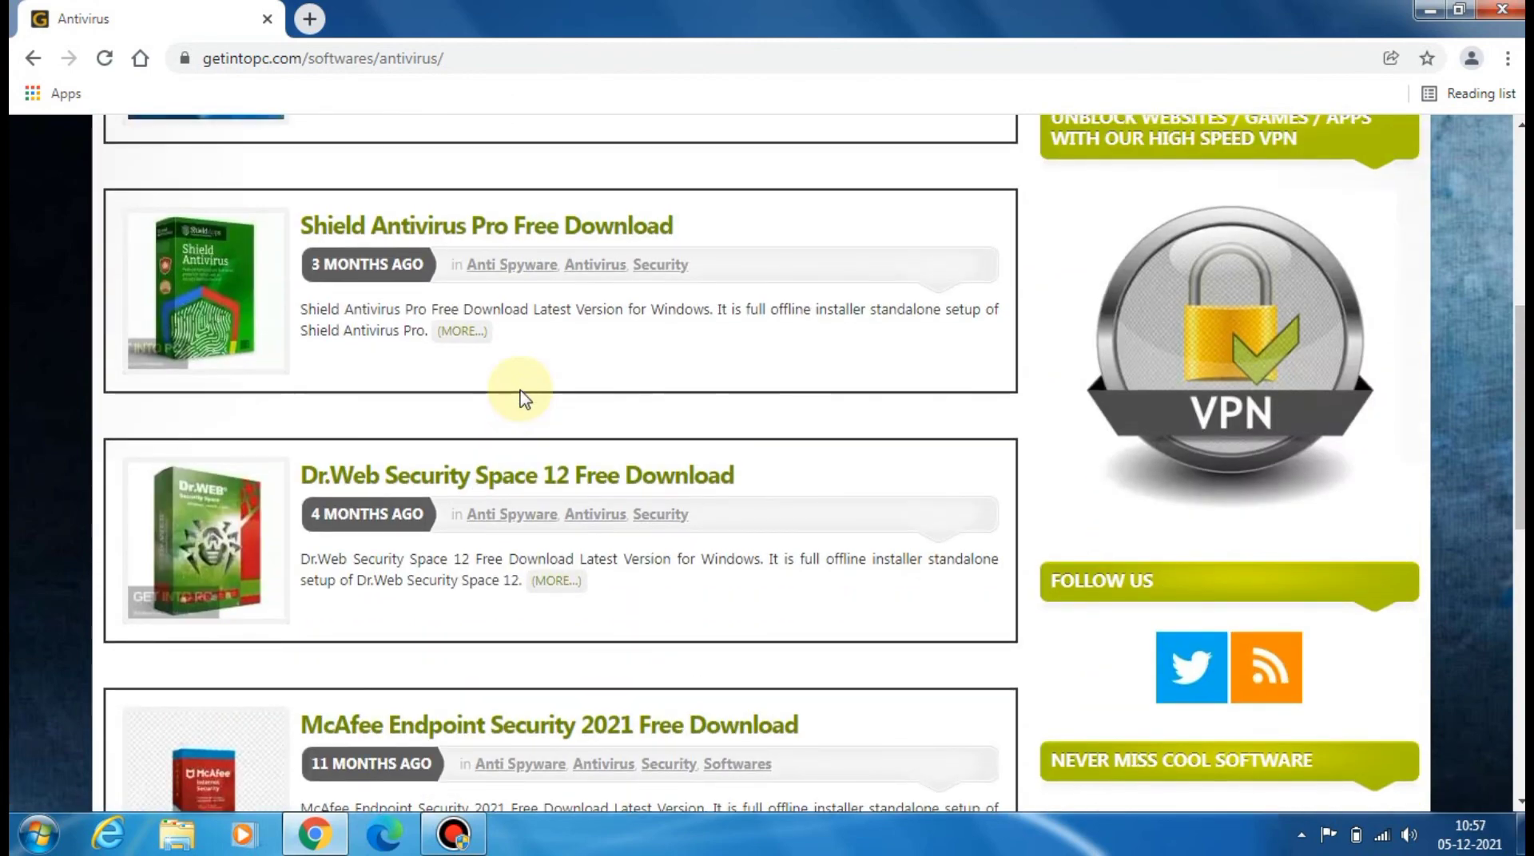
Open the Dr.Web Security Space 12 page, read through it to the full setup download link for v12.0.3.12280, and close the browser.
scroll(523, 397, "up", 4)
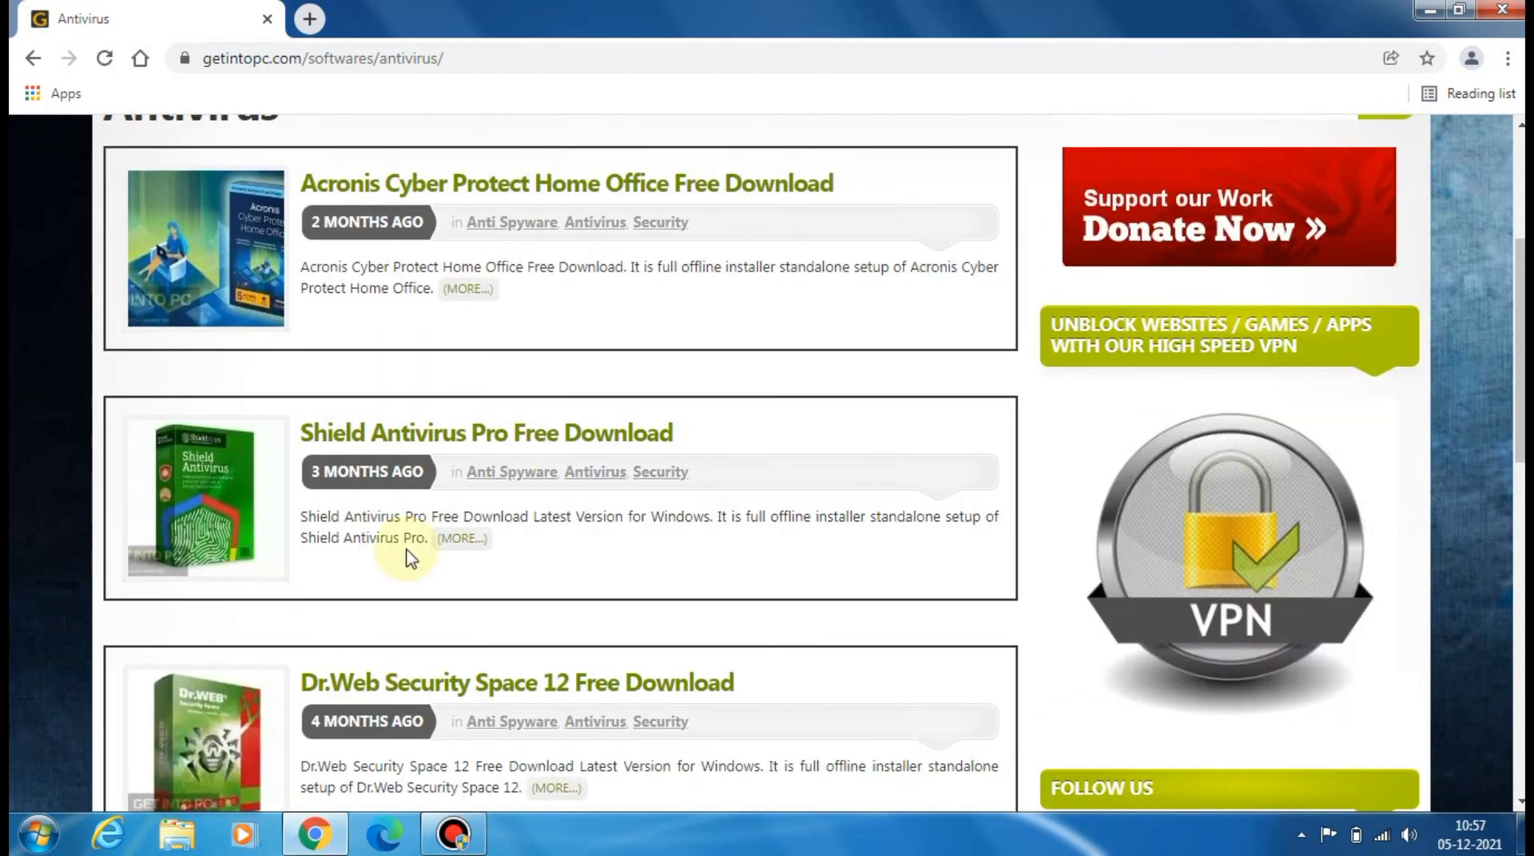
left_click(532, 689)
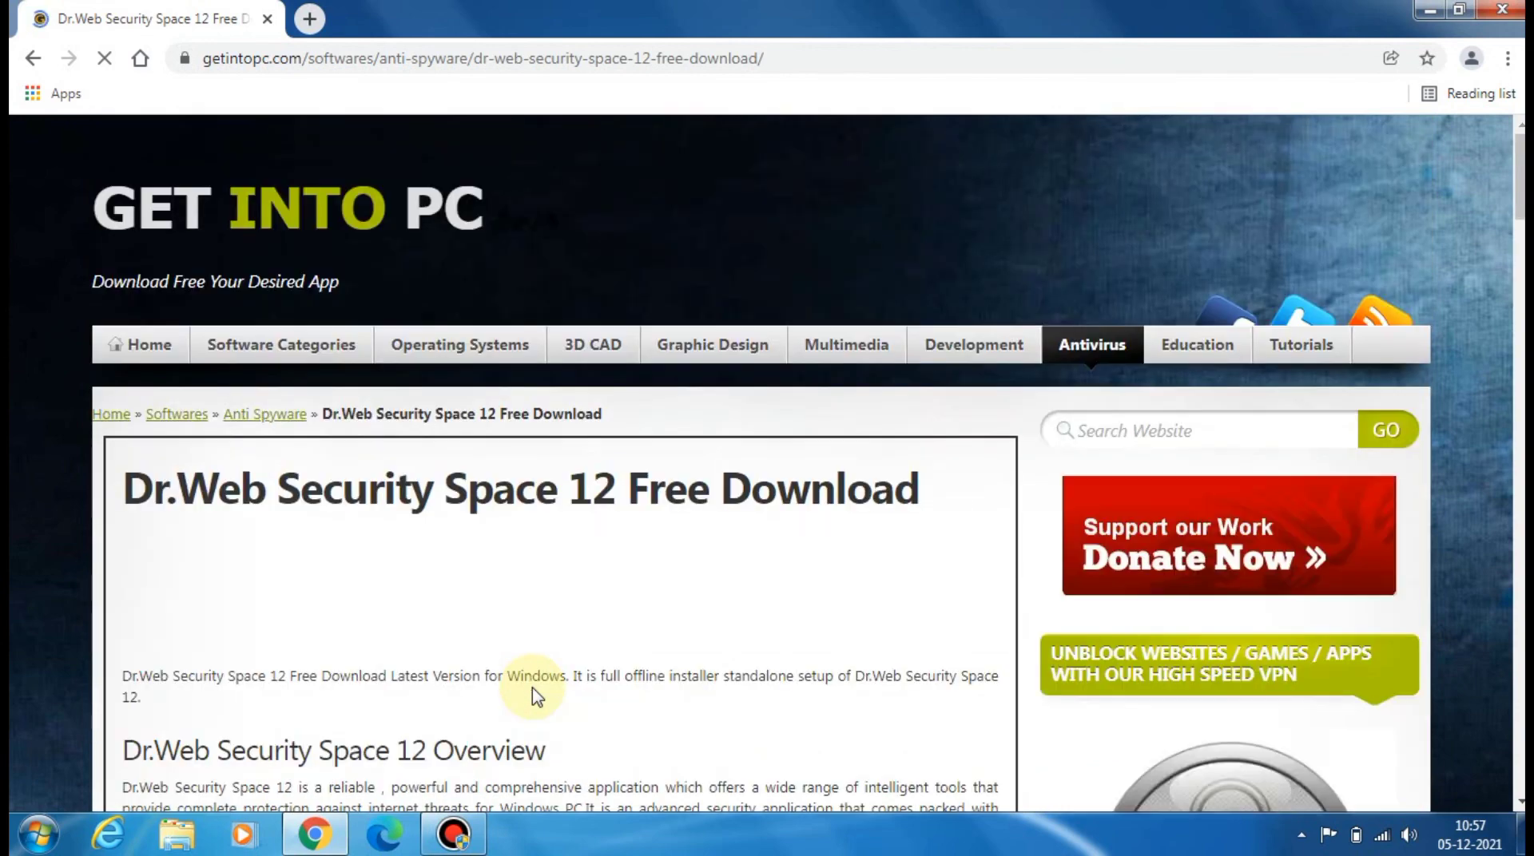
scroll(533, 695, "down", 4)
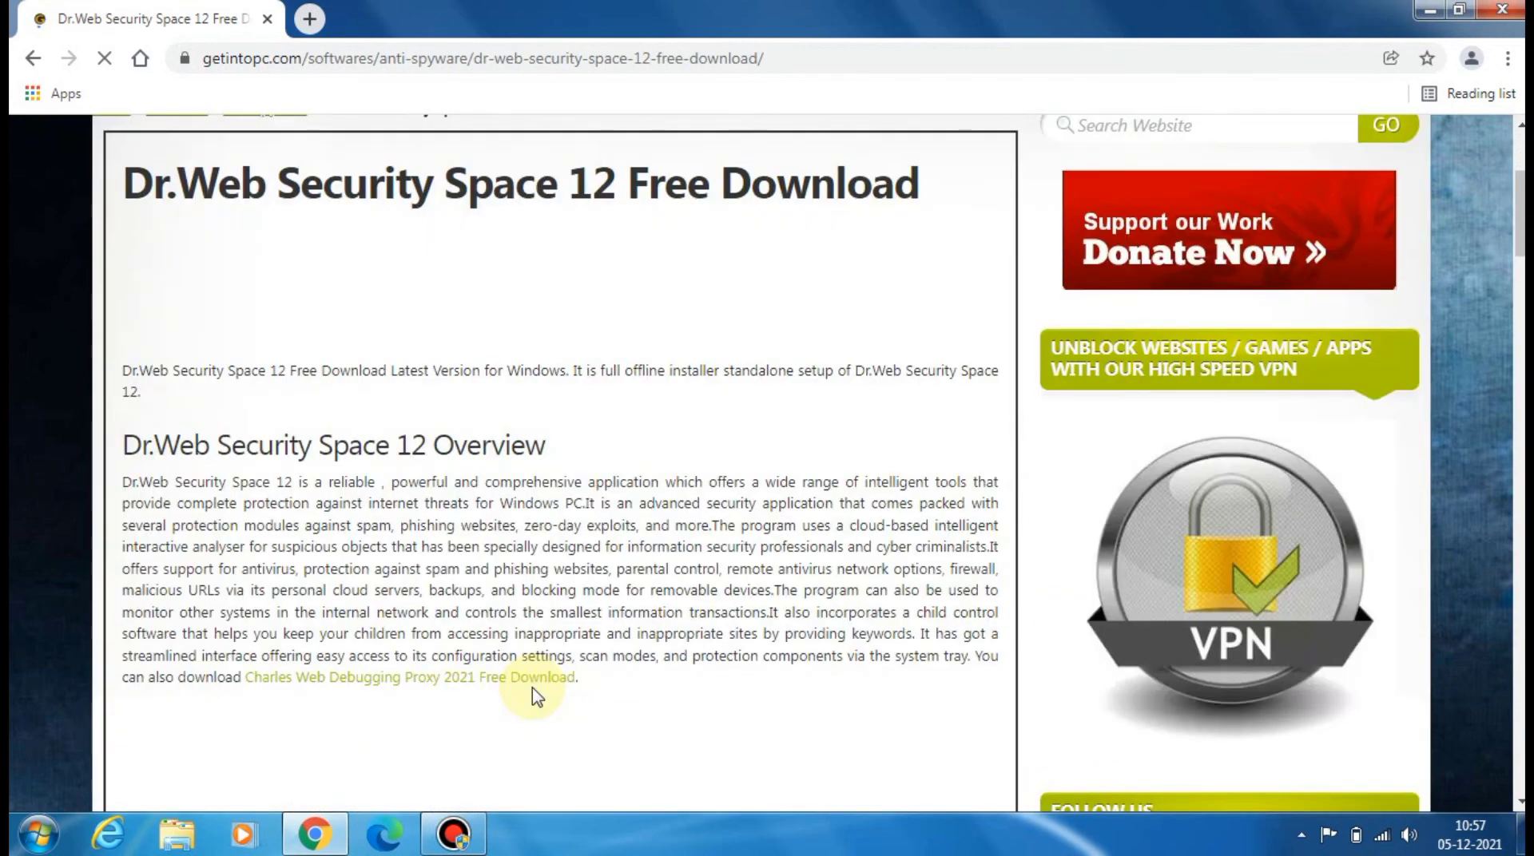
scroll(533, 697, "down", 9)
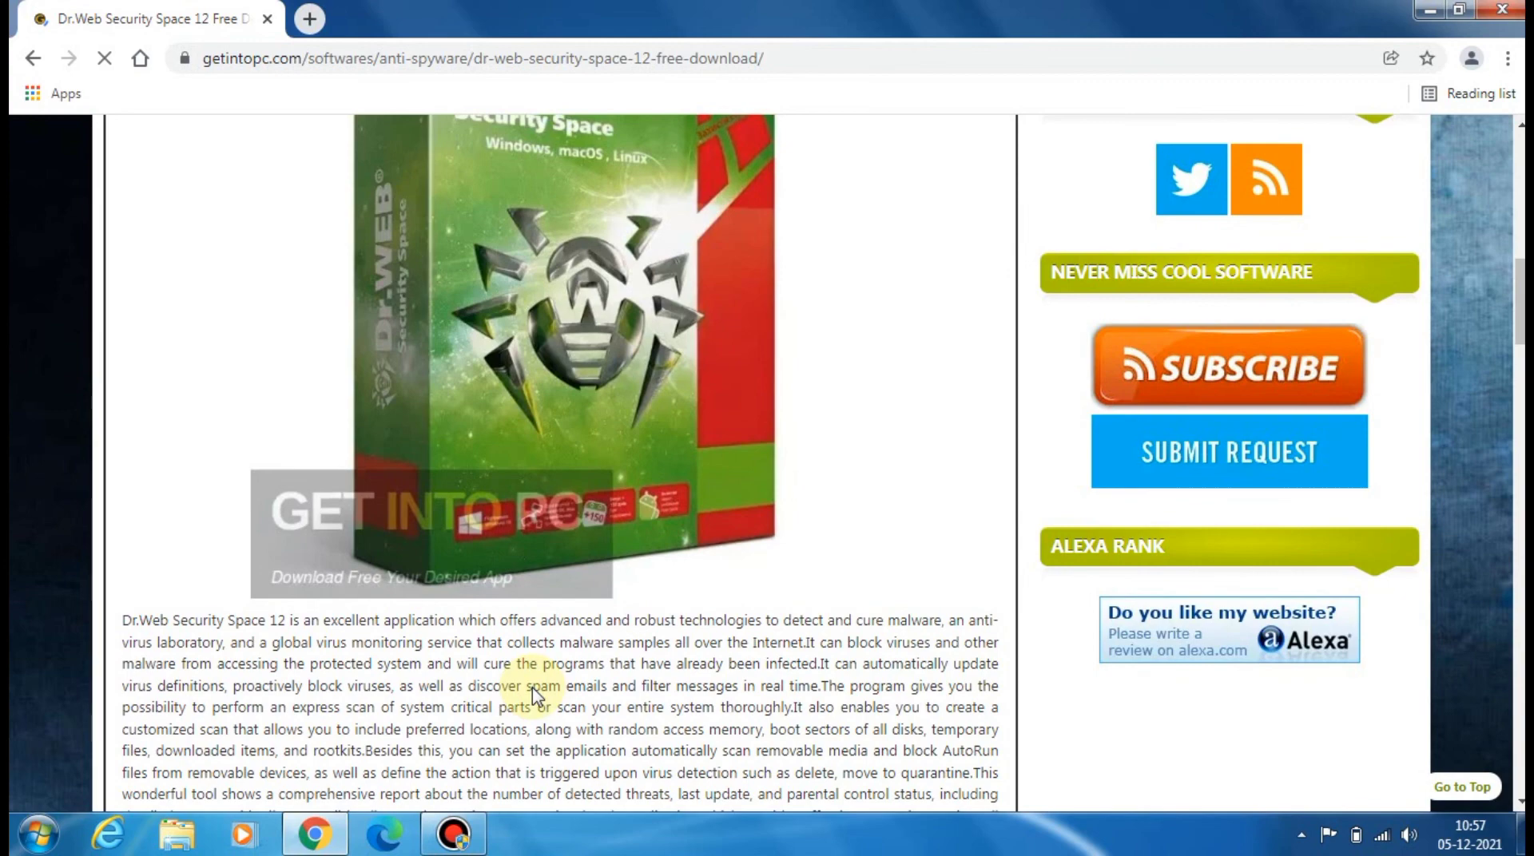
scroll(532, 695, "down", 8)
scroll(533, 687, "down", 3)
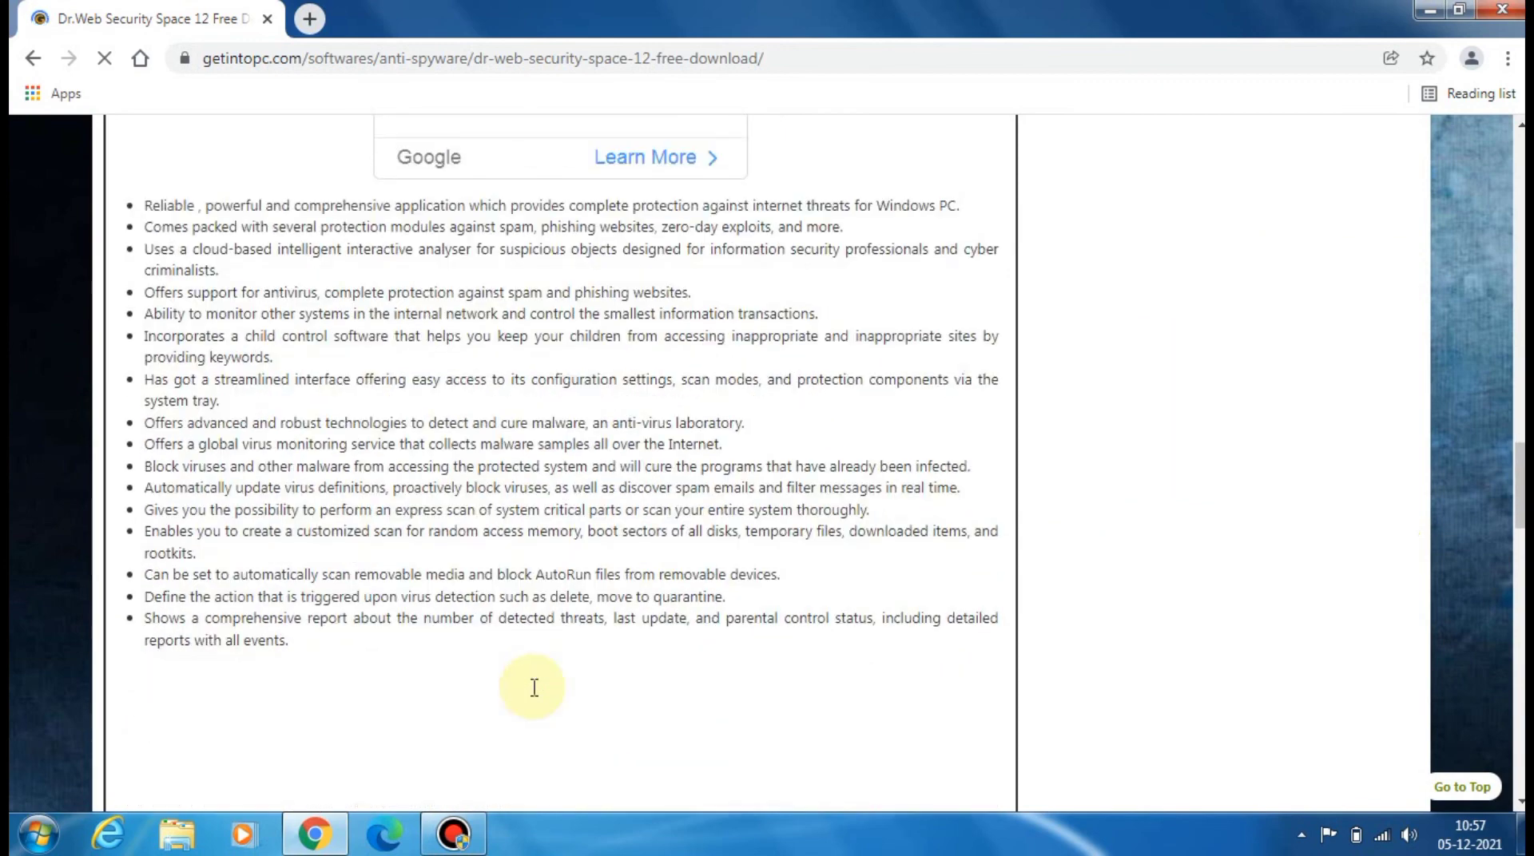
scroll(533, 687, "down", 4)
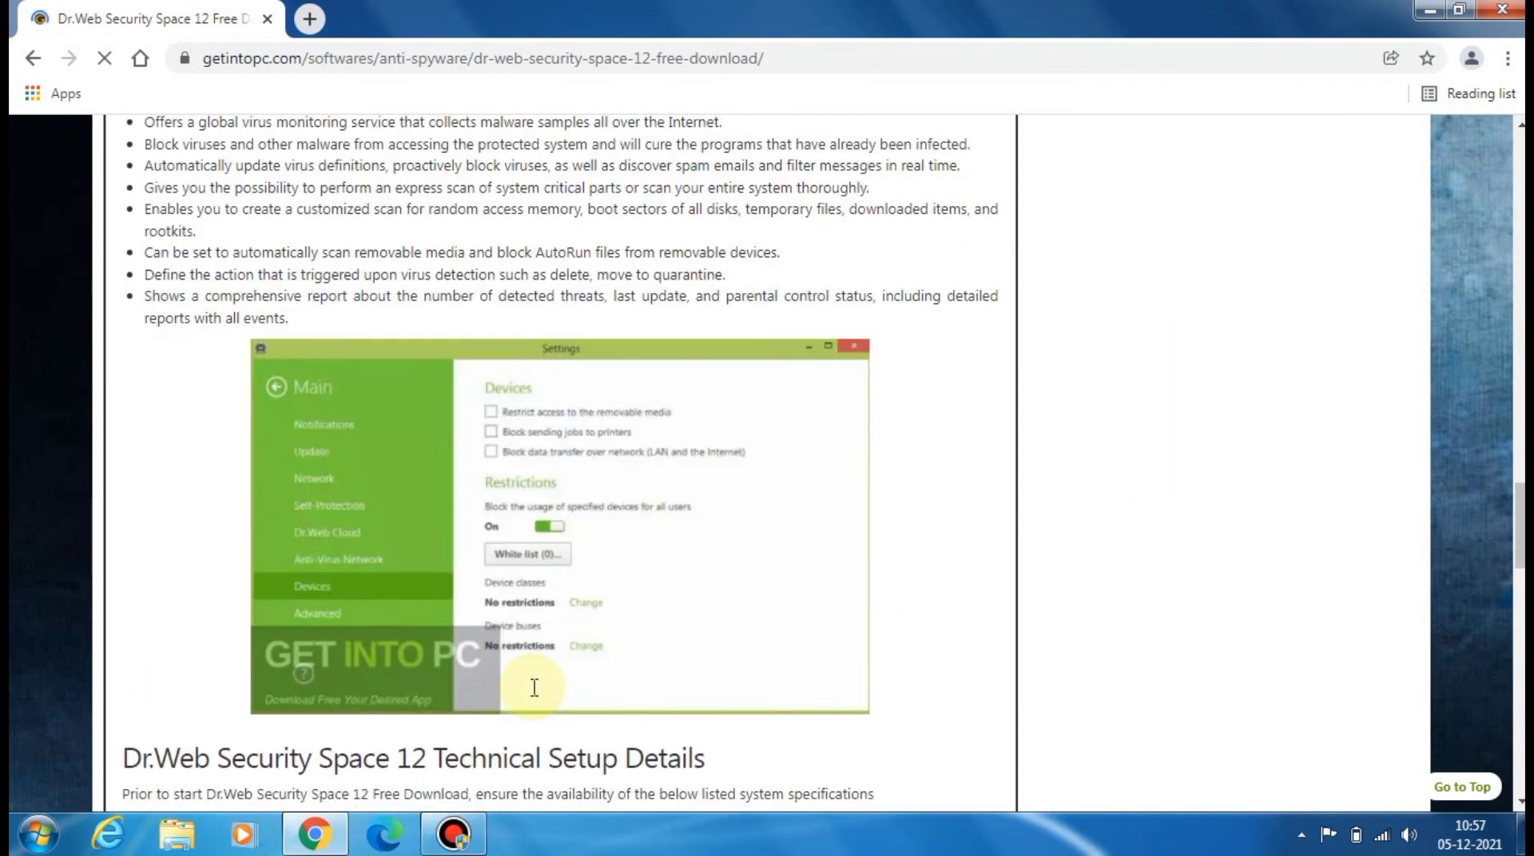
scroll(533, 687, "down", 10)
scroll(534, 687, "down", 3)
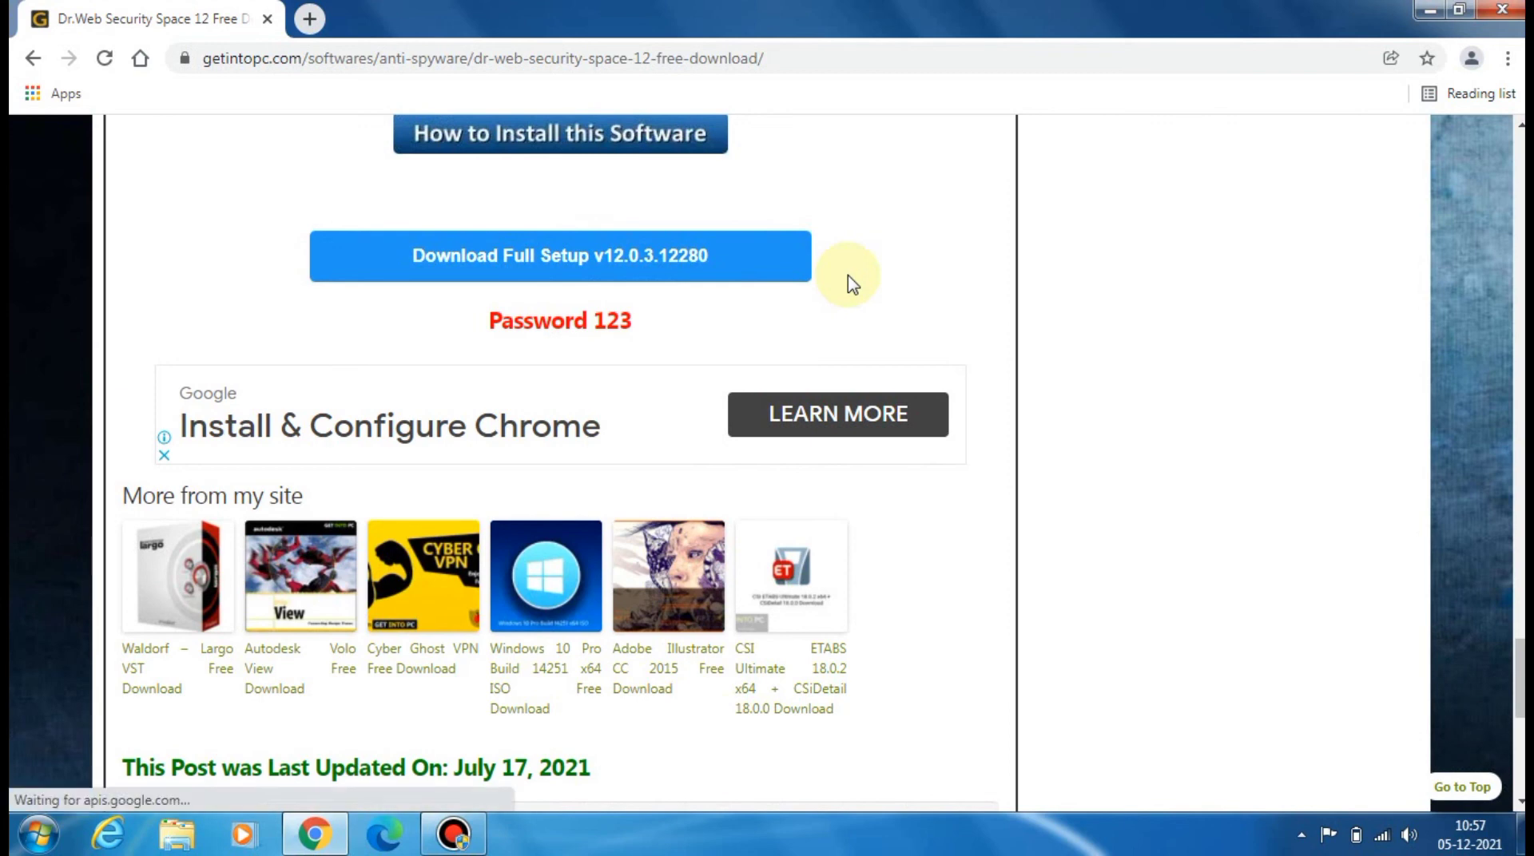
left_click(1512, 9)
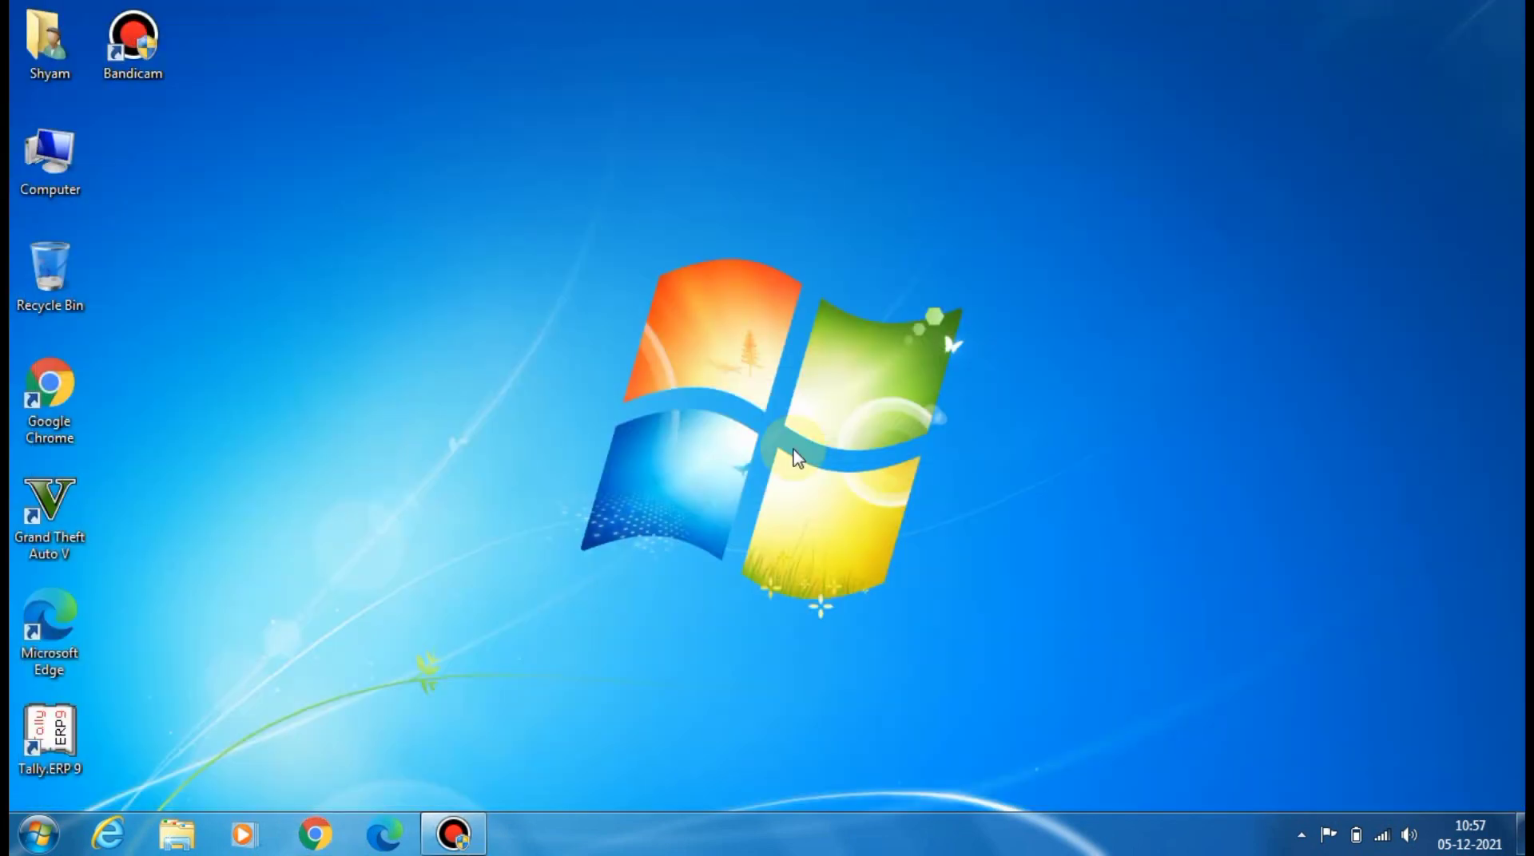